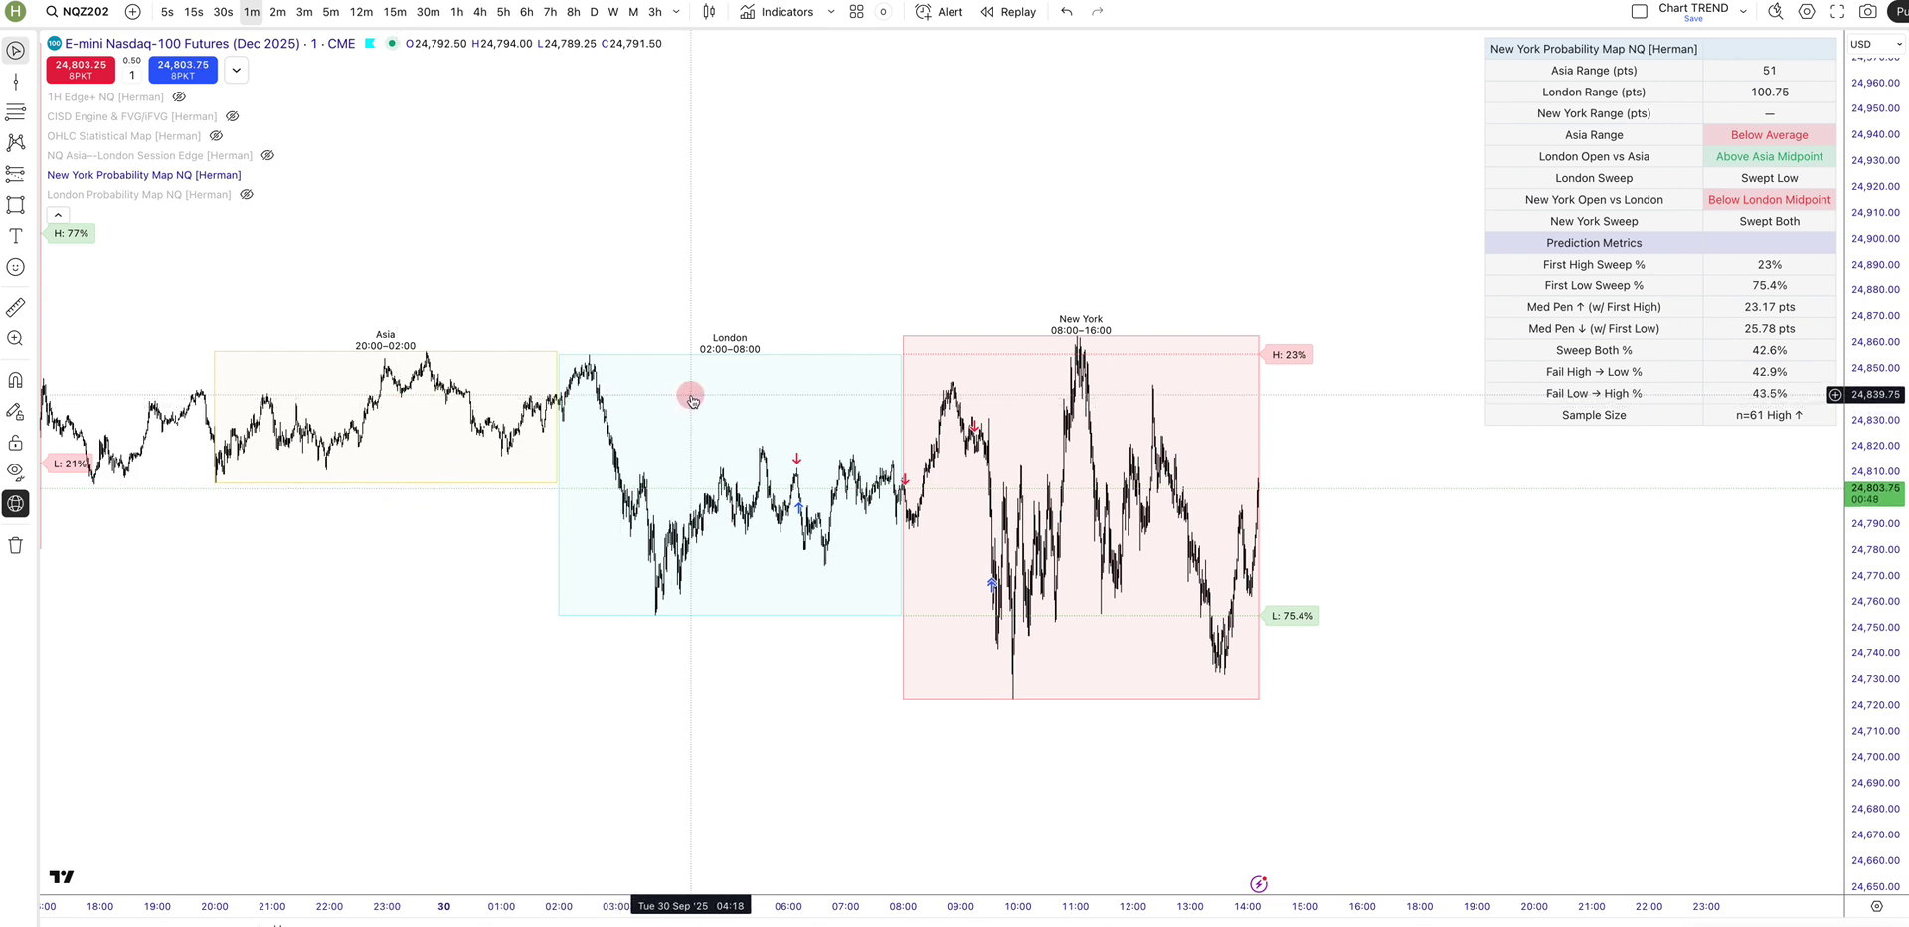
Start a bar replay at the 30 Sep 08:00 New York open and advance two bars
{"action": "mouse_move", "coordinate": [710, 343]}
{"action": "left_mouse_down"}
{"action": "mouse_move", "coordinate": [759, 347]}
{"action": "mouse_move", "coordinate": [731, 345]}
{"action": "left_mouse_up"}
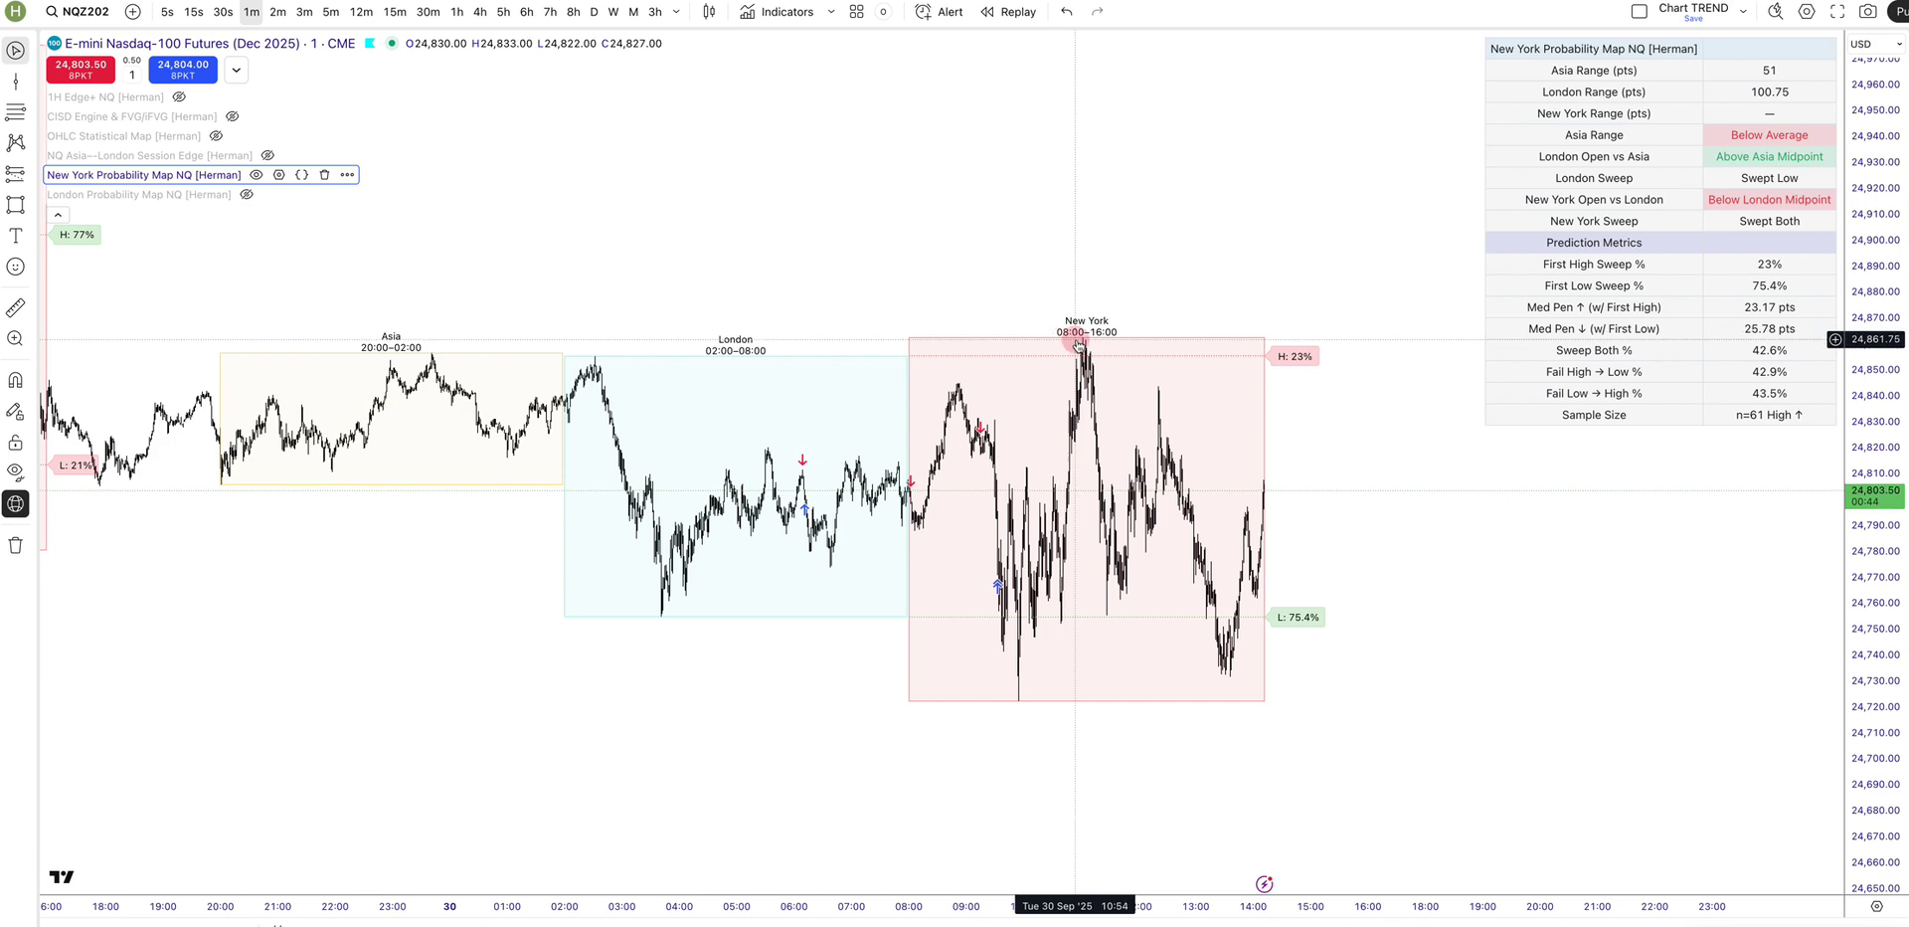
{"action": "scroll", "coordinate": [1101, 354], "scroll_direction": "right", "scroll_amount": 5}
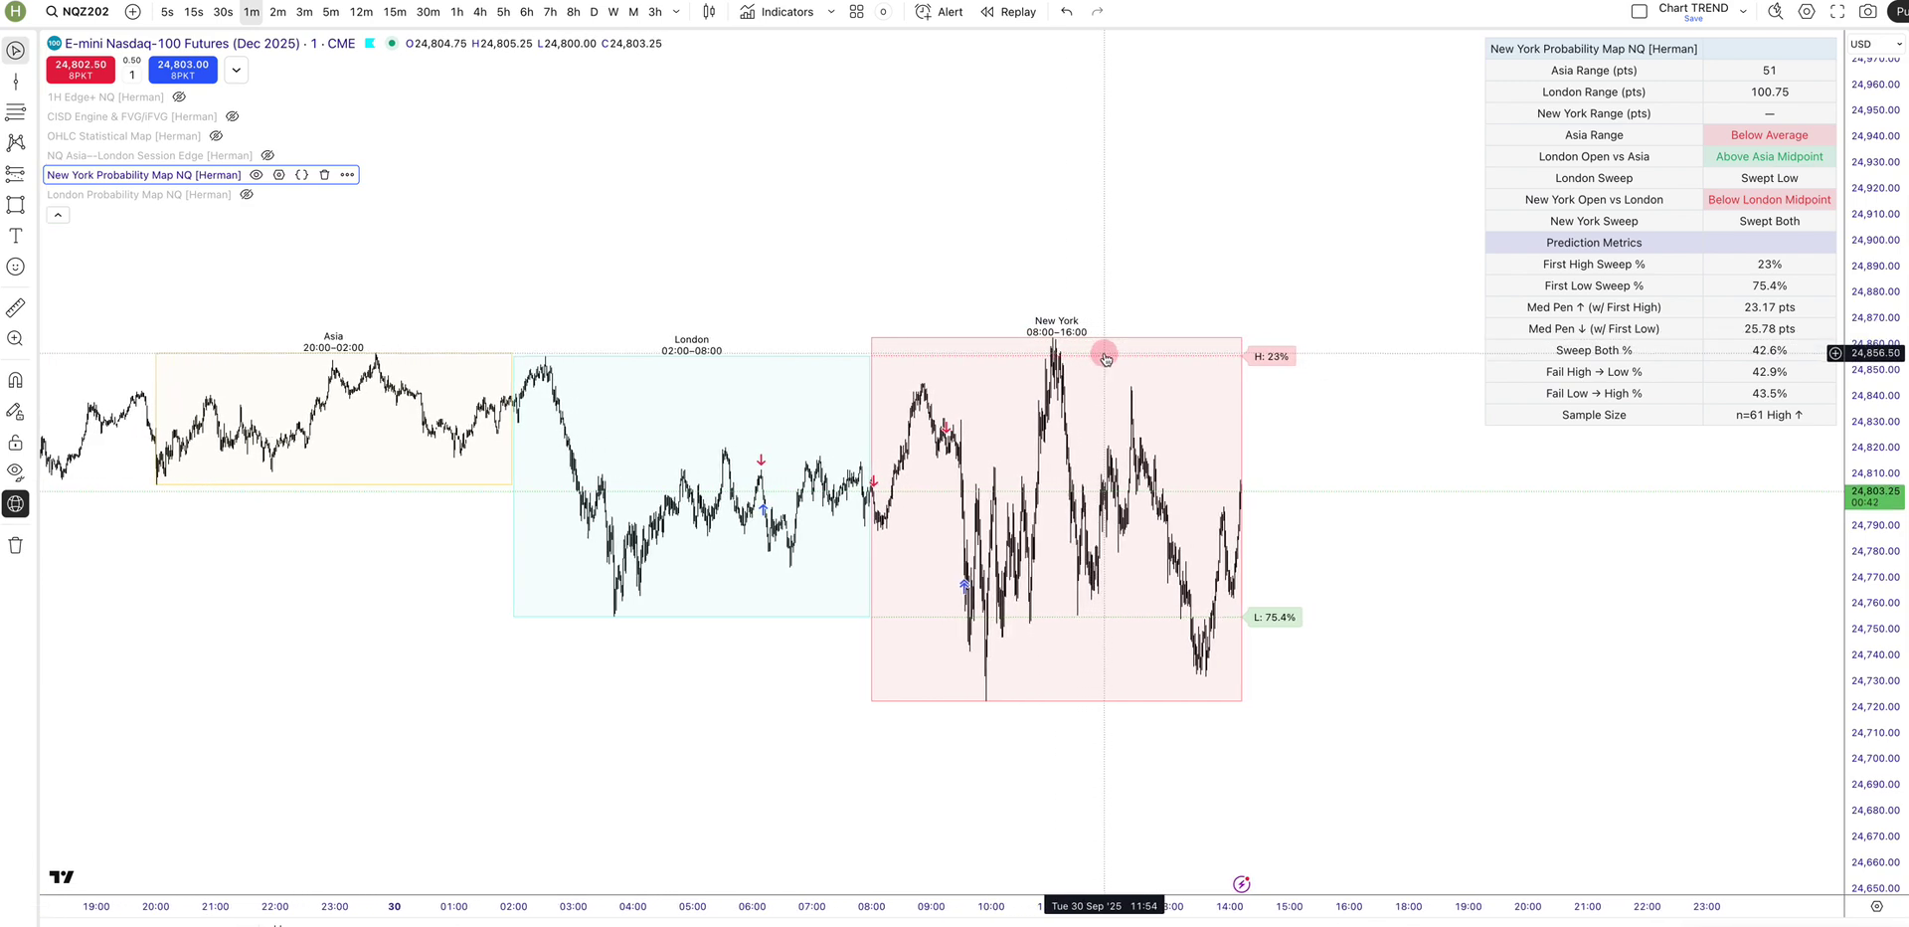
{"action": "left_click", "coordinate": [1011, 12]}
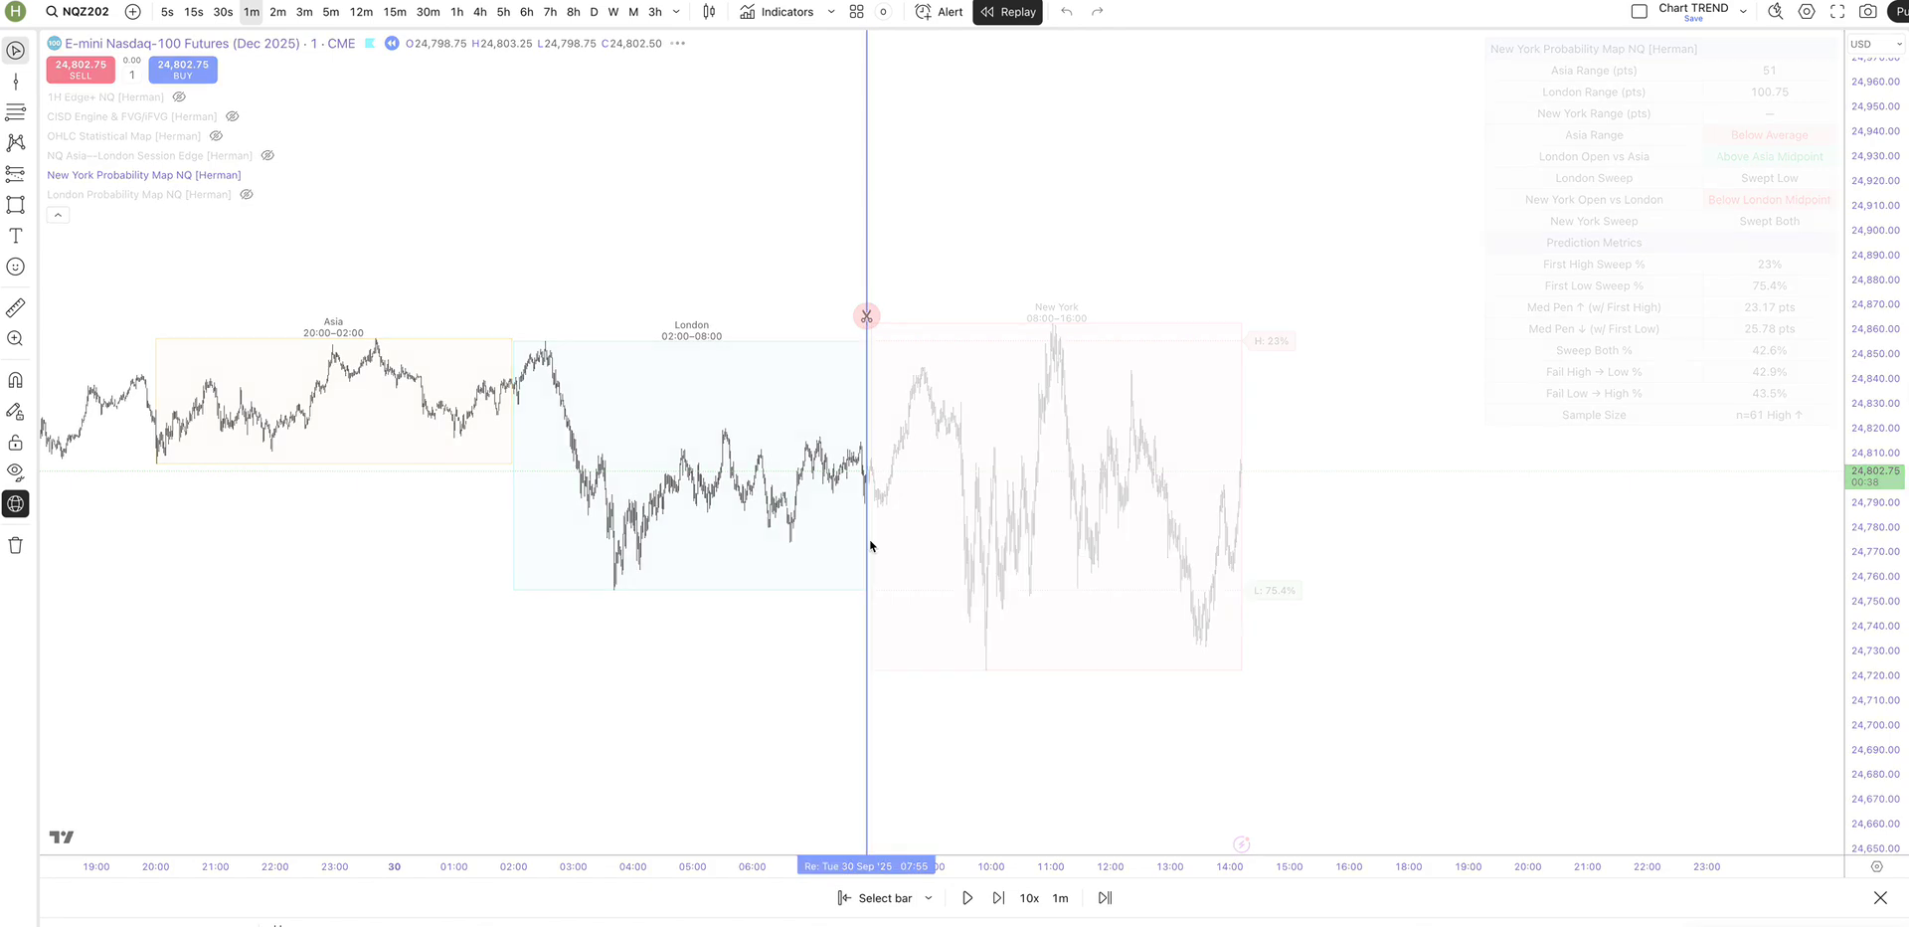
{"action": "left_click", "coordinate": [871, 542]}
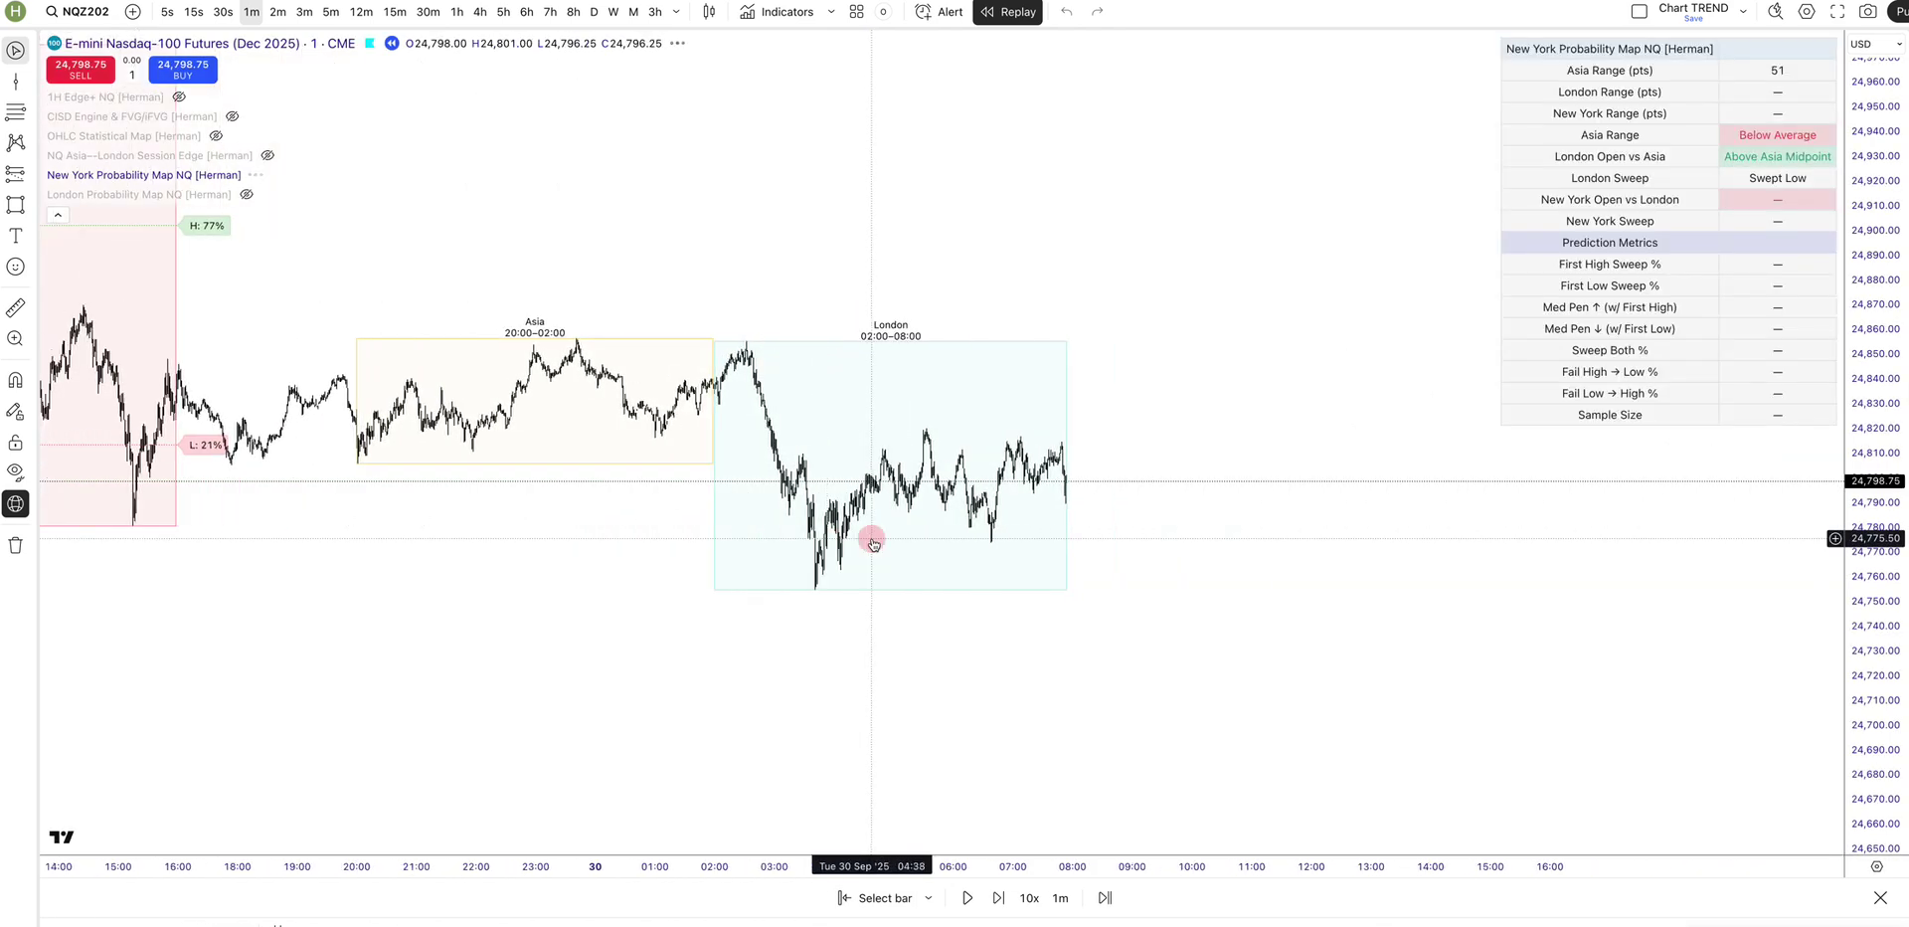
{"action": "left_click", "coordinate": [997, 898]}
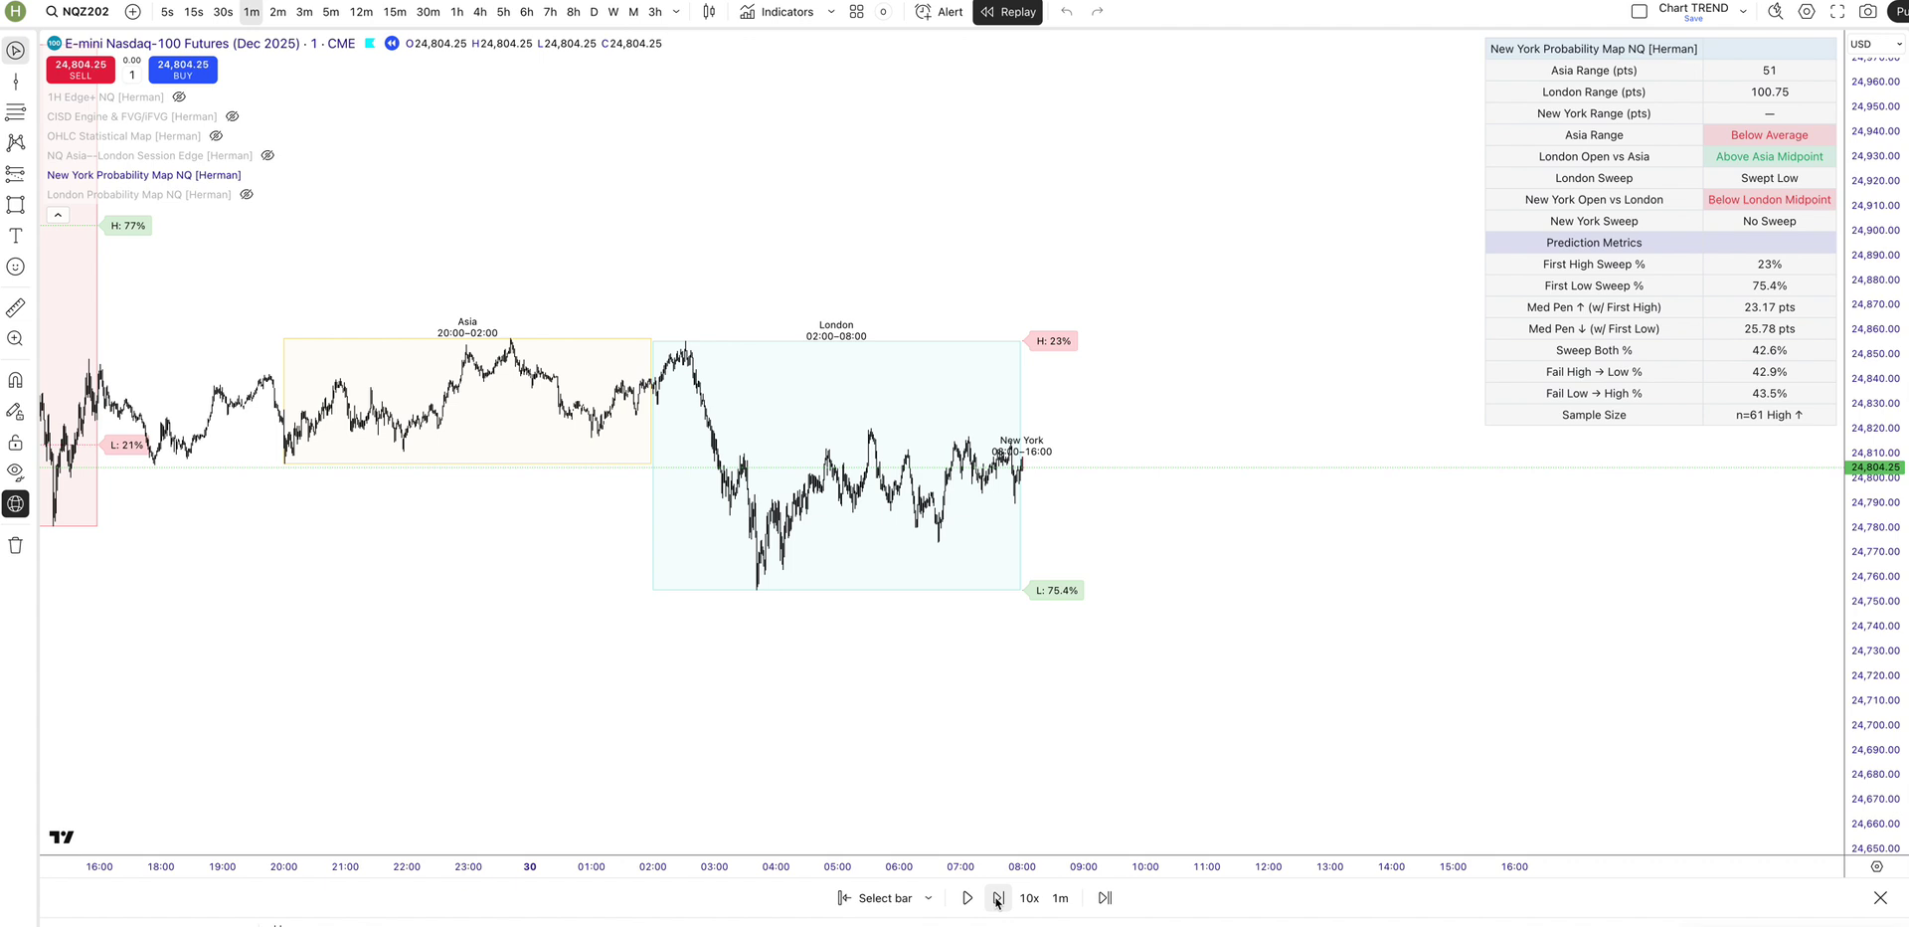
{"action": "left_click", "coordinate": [997, 898]}
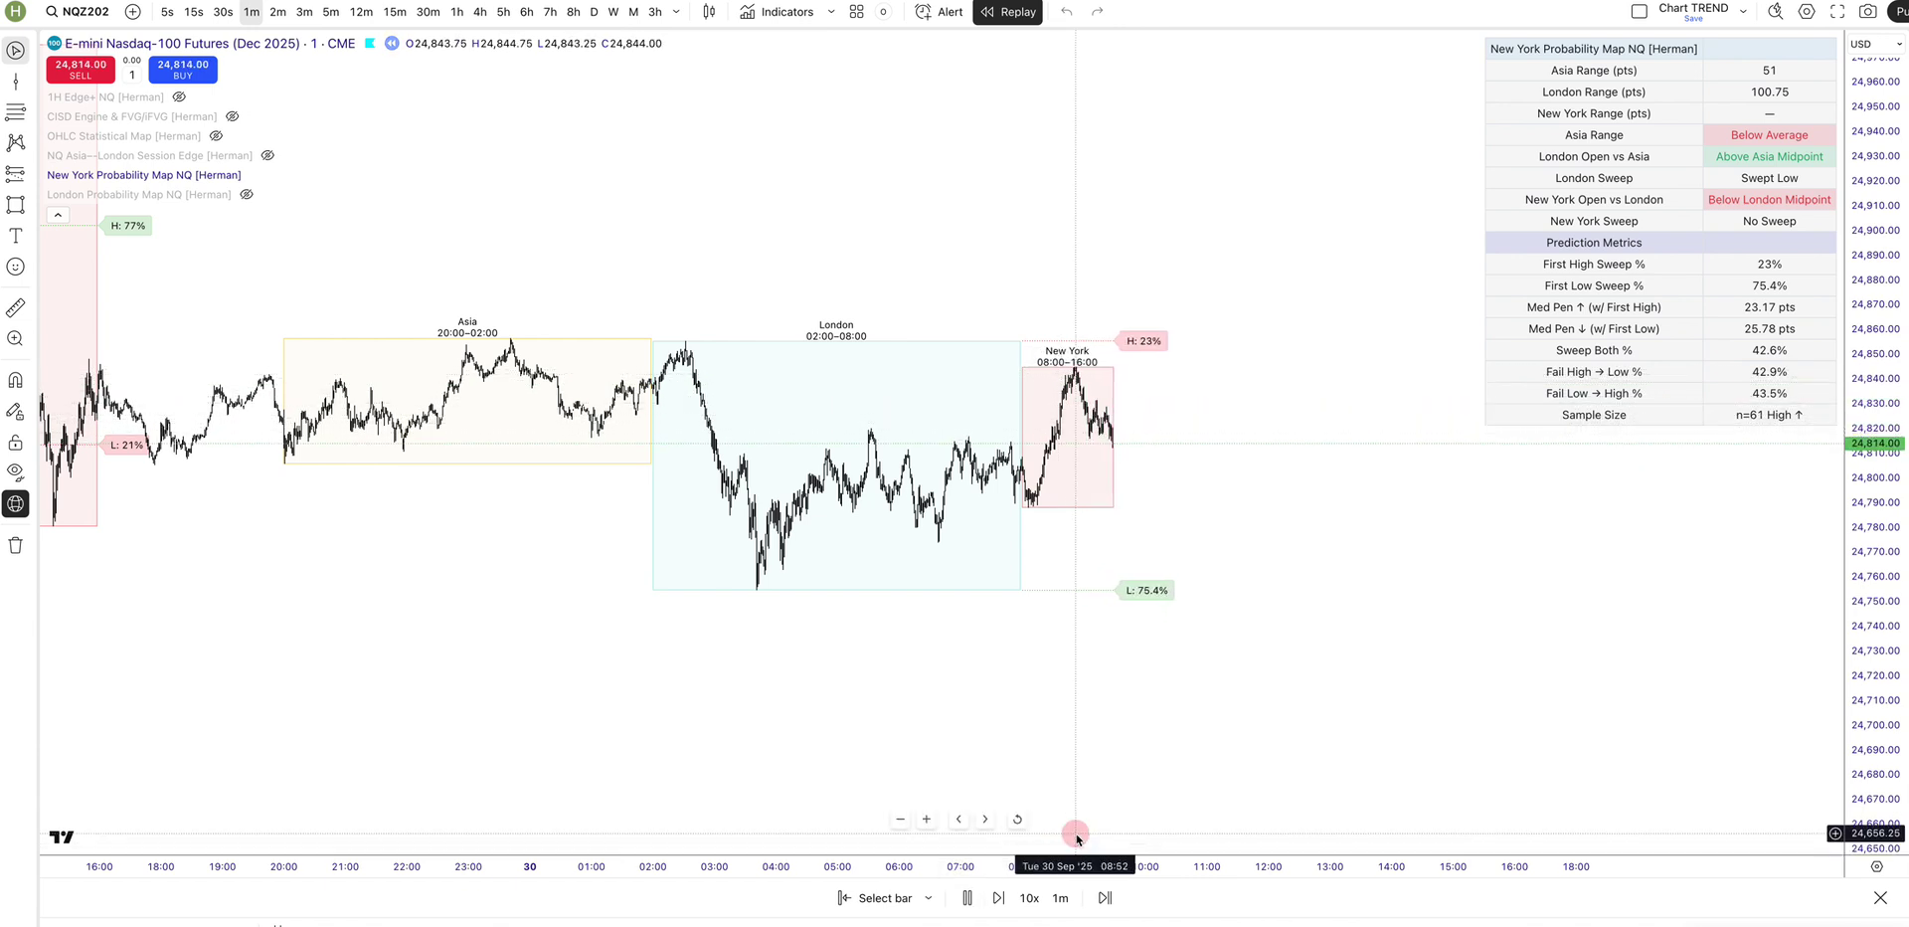
Pause the replay near 10:00 once price sweeps down through L 75.4%
{"action": "left_click", "coordinate": [967, 898]}
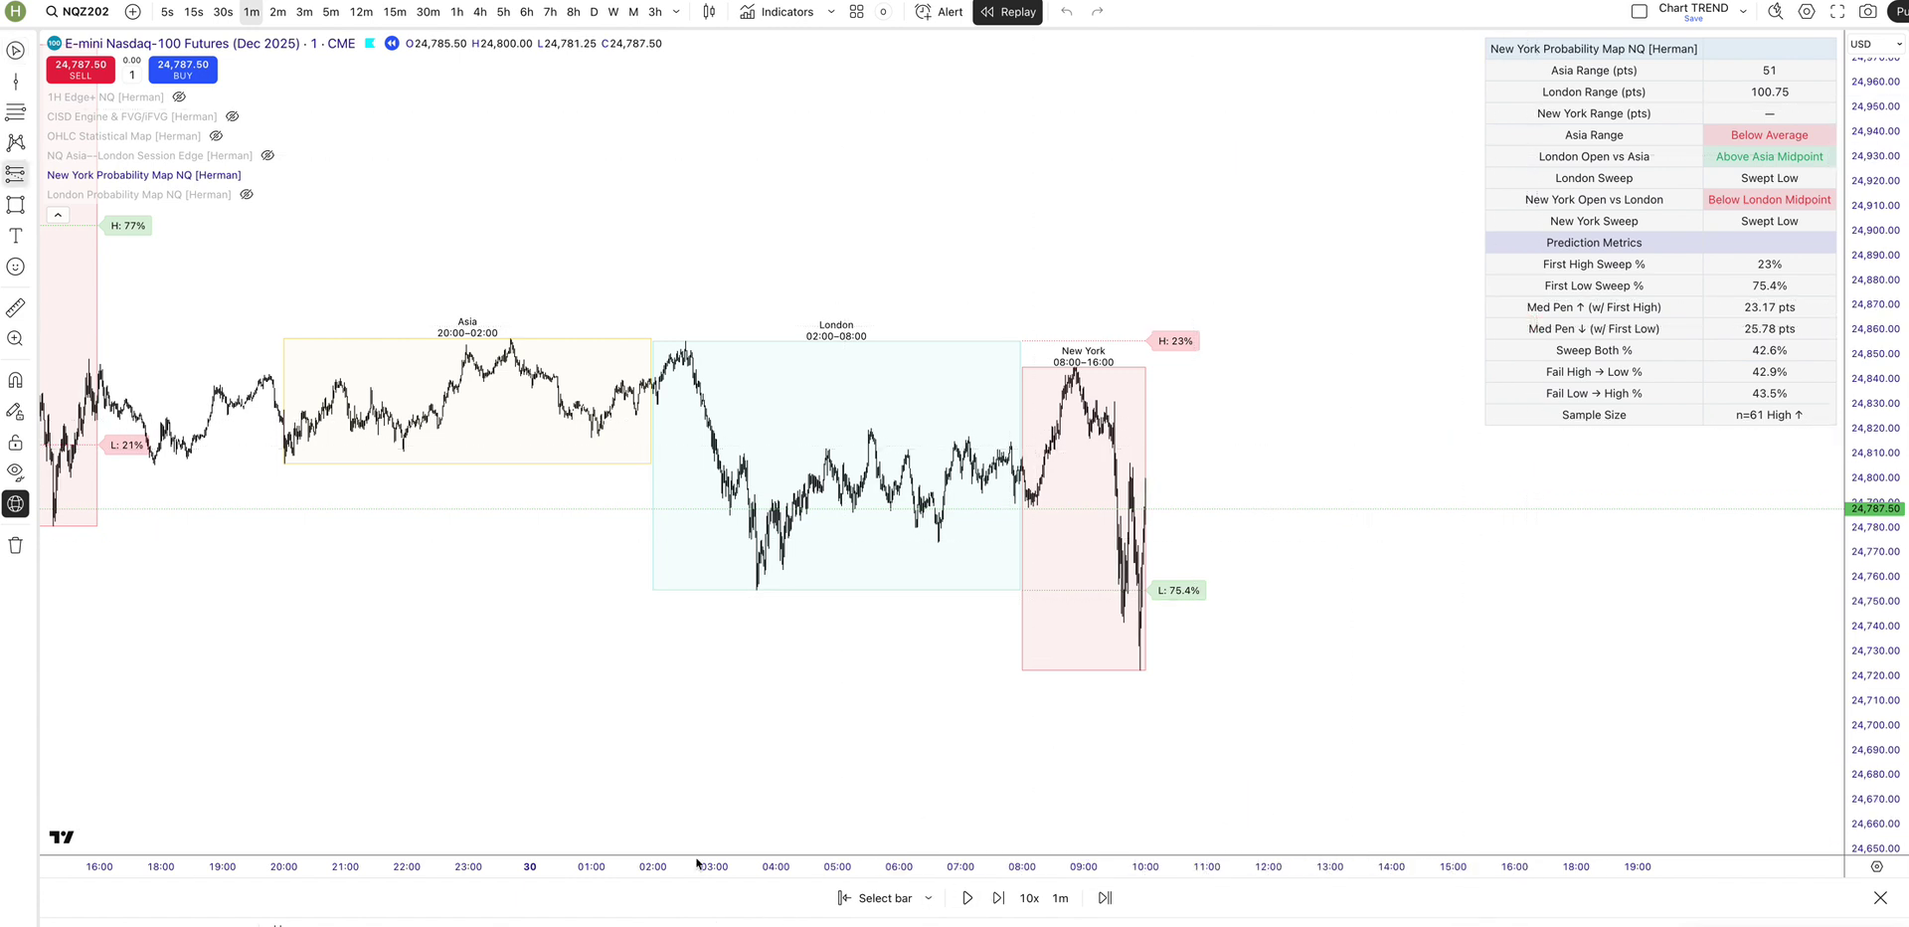
{"action": "left_click", "coordinate": [991, 590]}
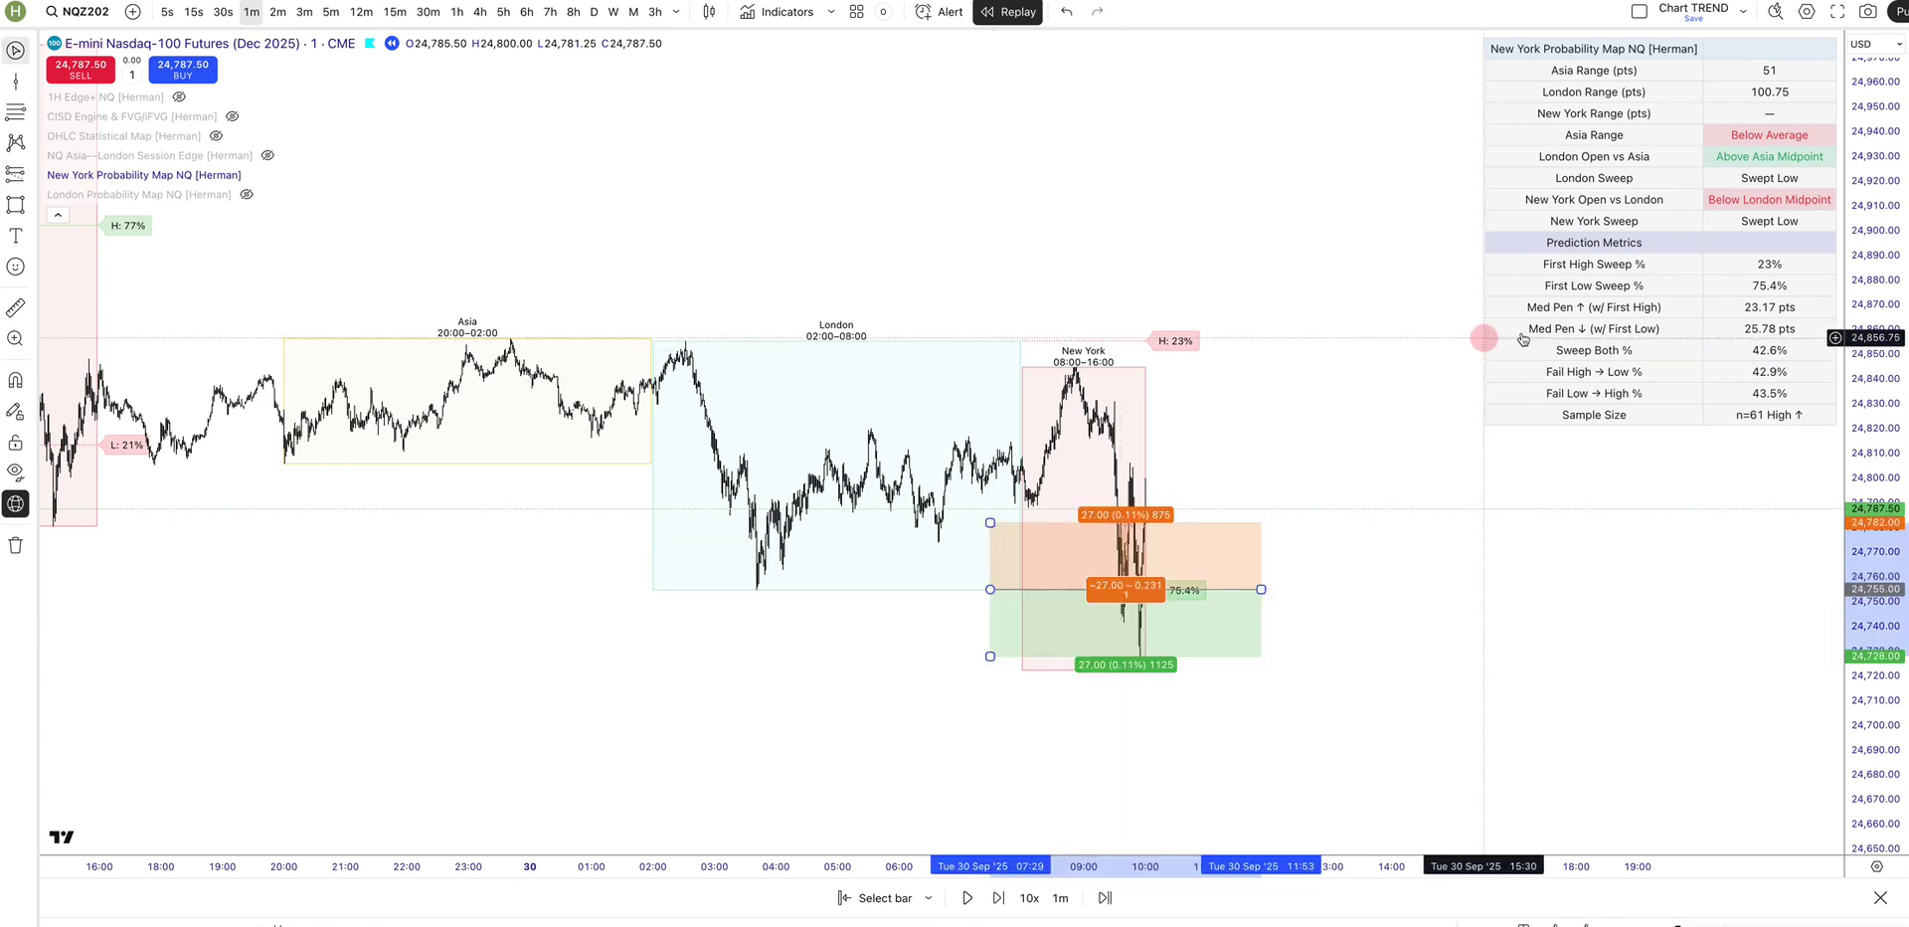
{"action": "left_click_drag", "start_coordinate": [990, 657], "coordinate": [993, 658]}
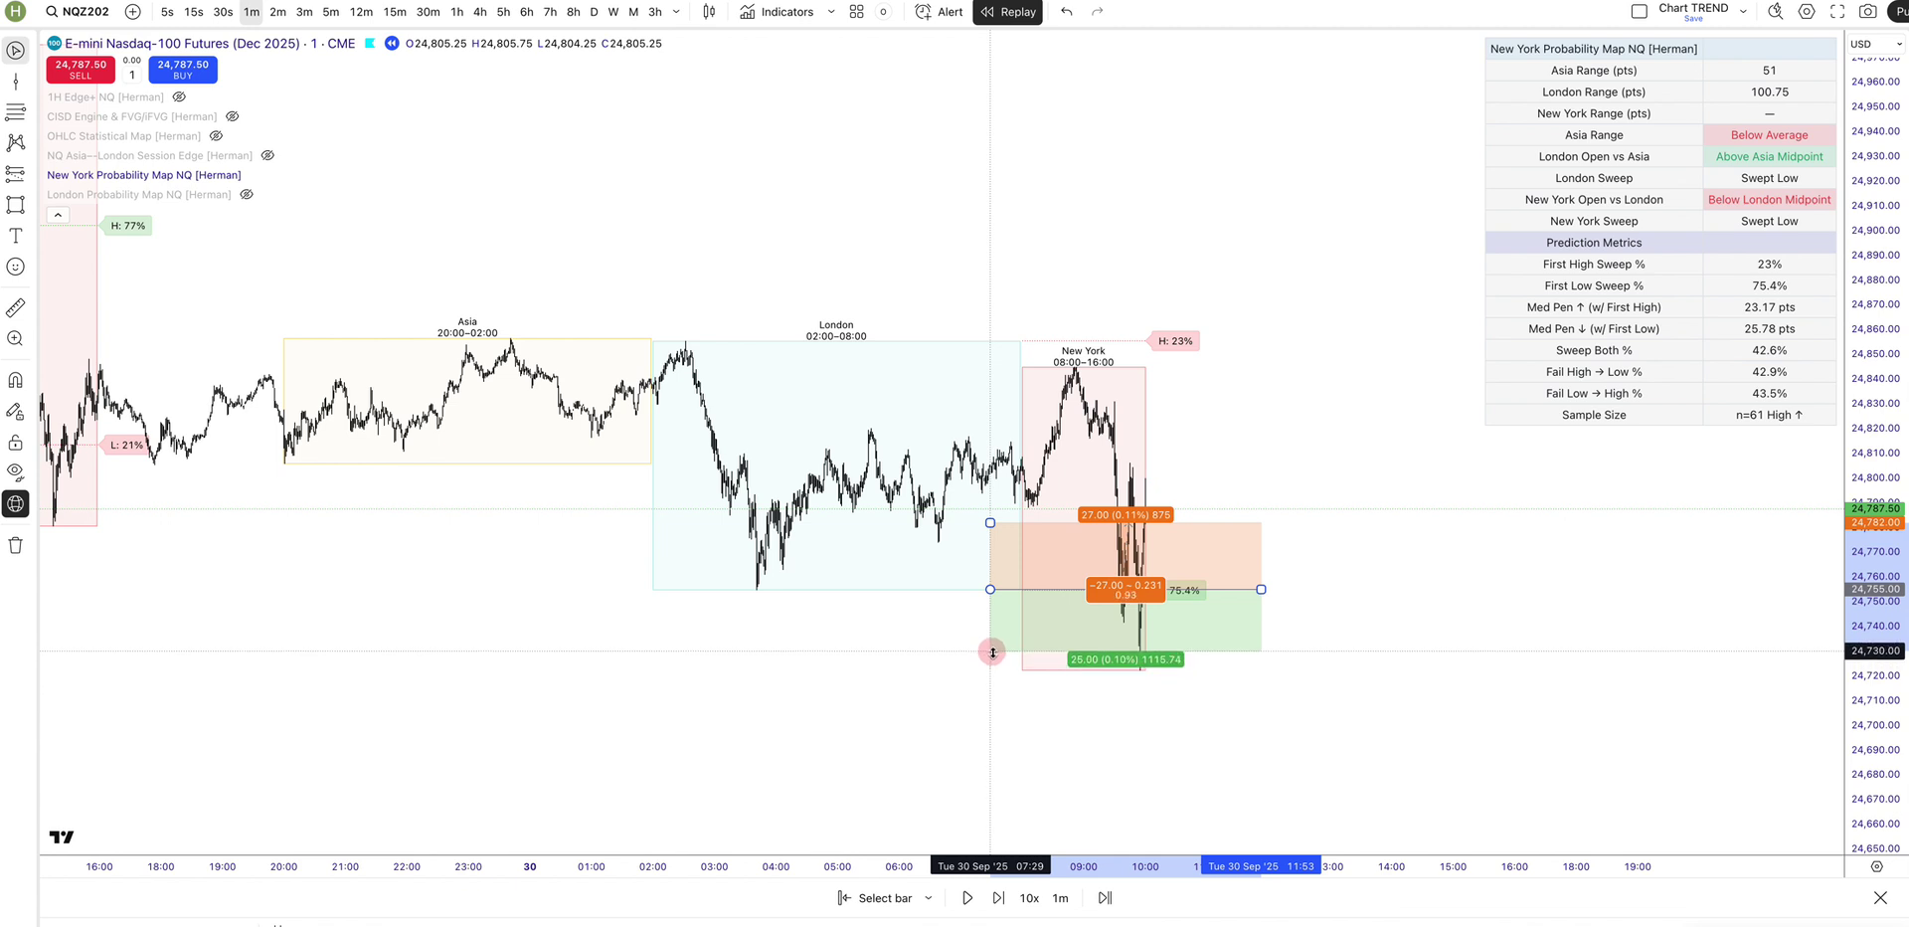
{"action": "left_click", "coordinate": [1094, 657]}
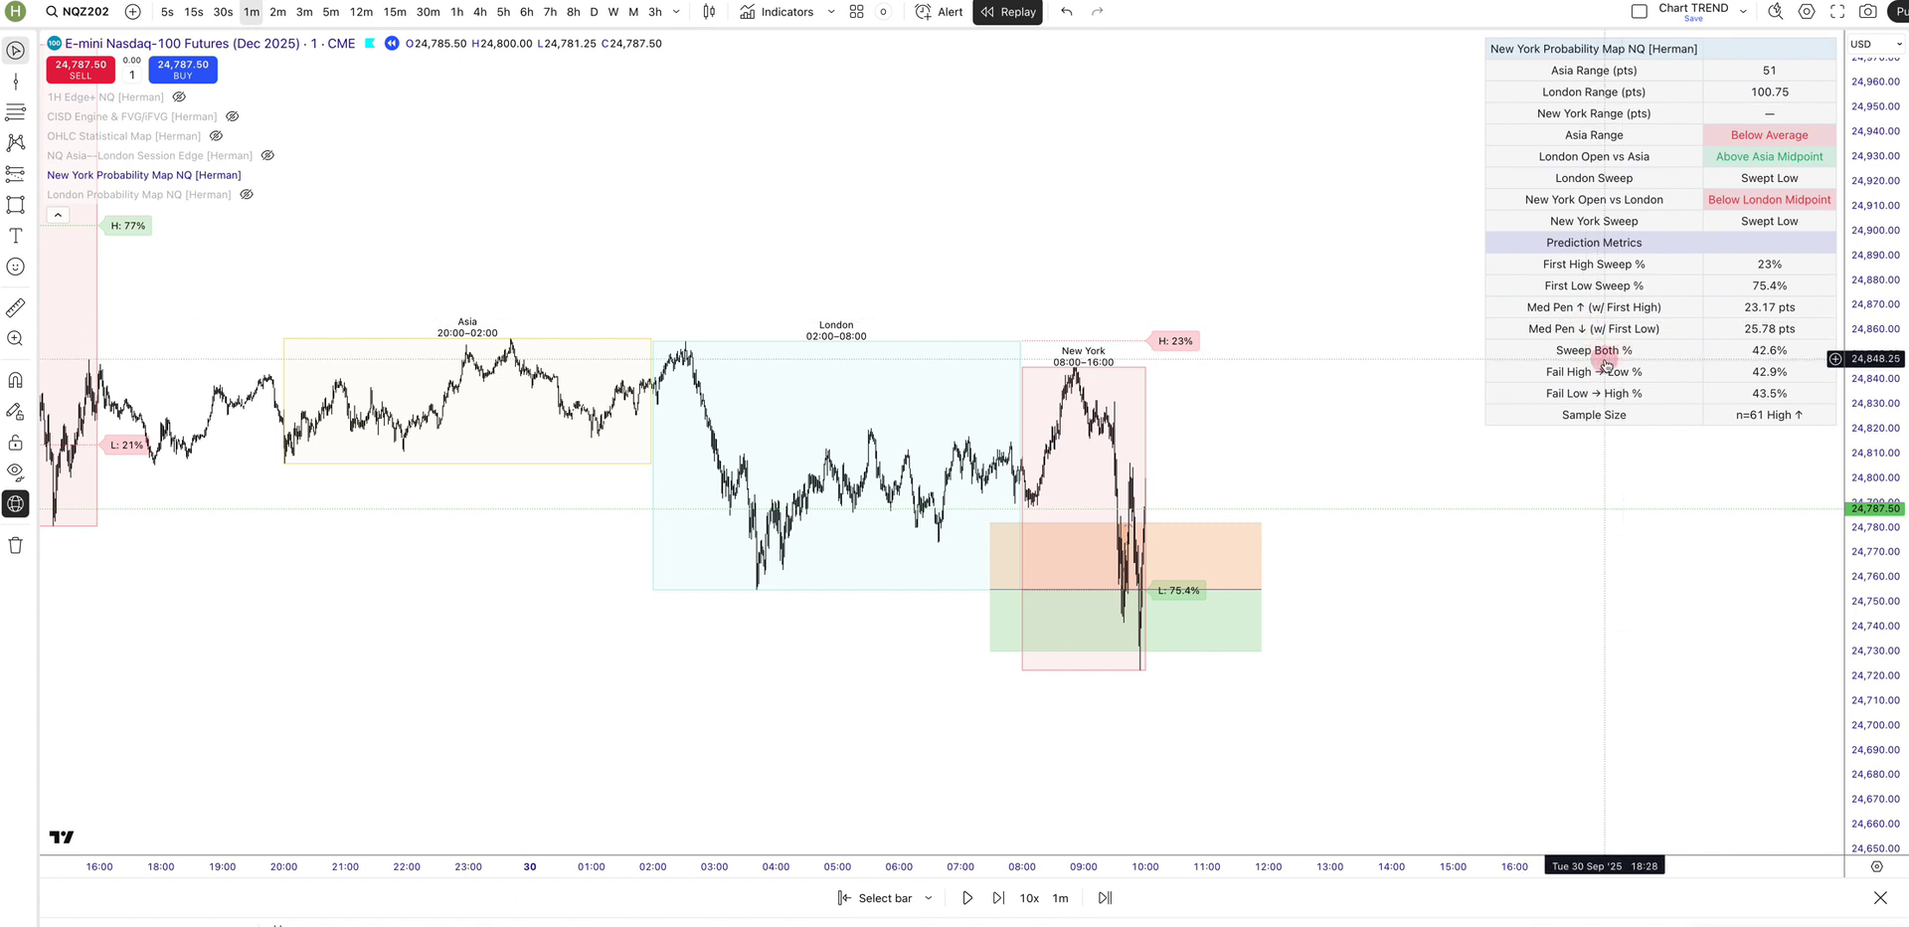
{"action": "left_click", "coordinate": [1244, 559]}
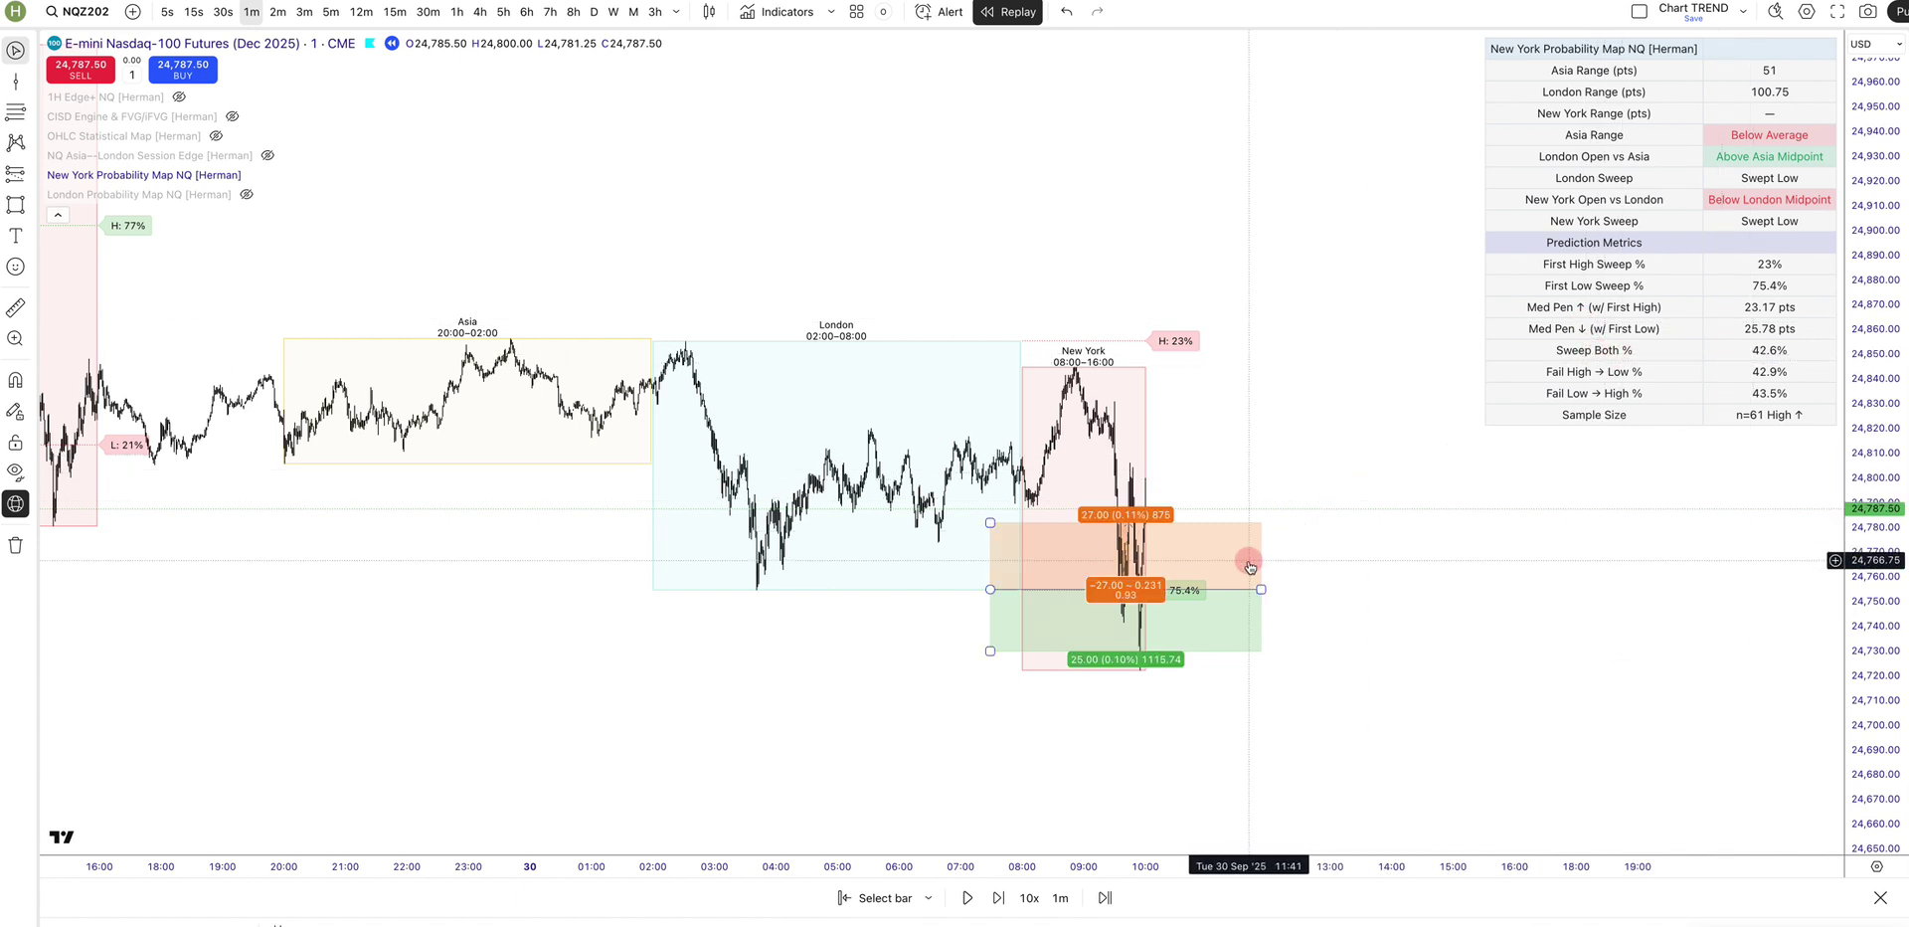
{"action": "key", "text": "Delete"}
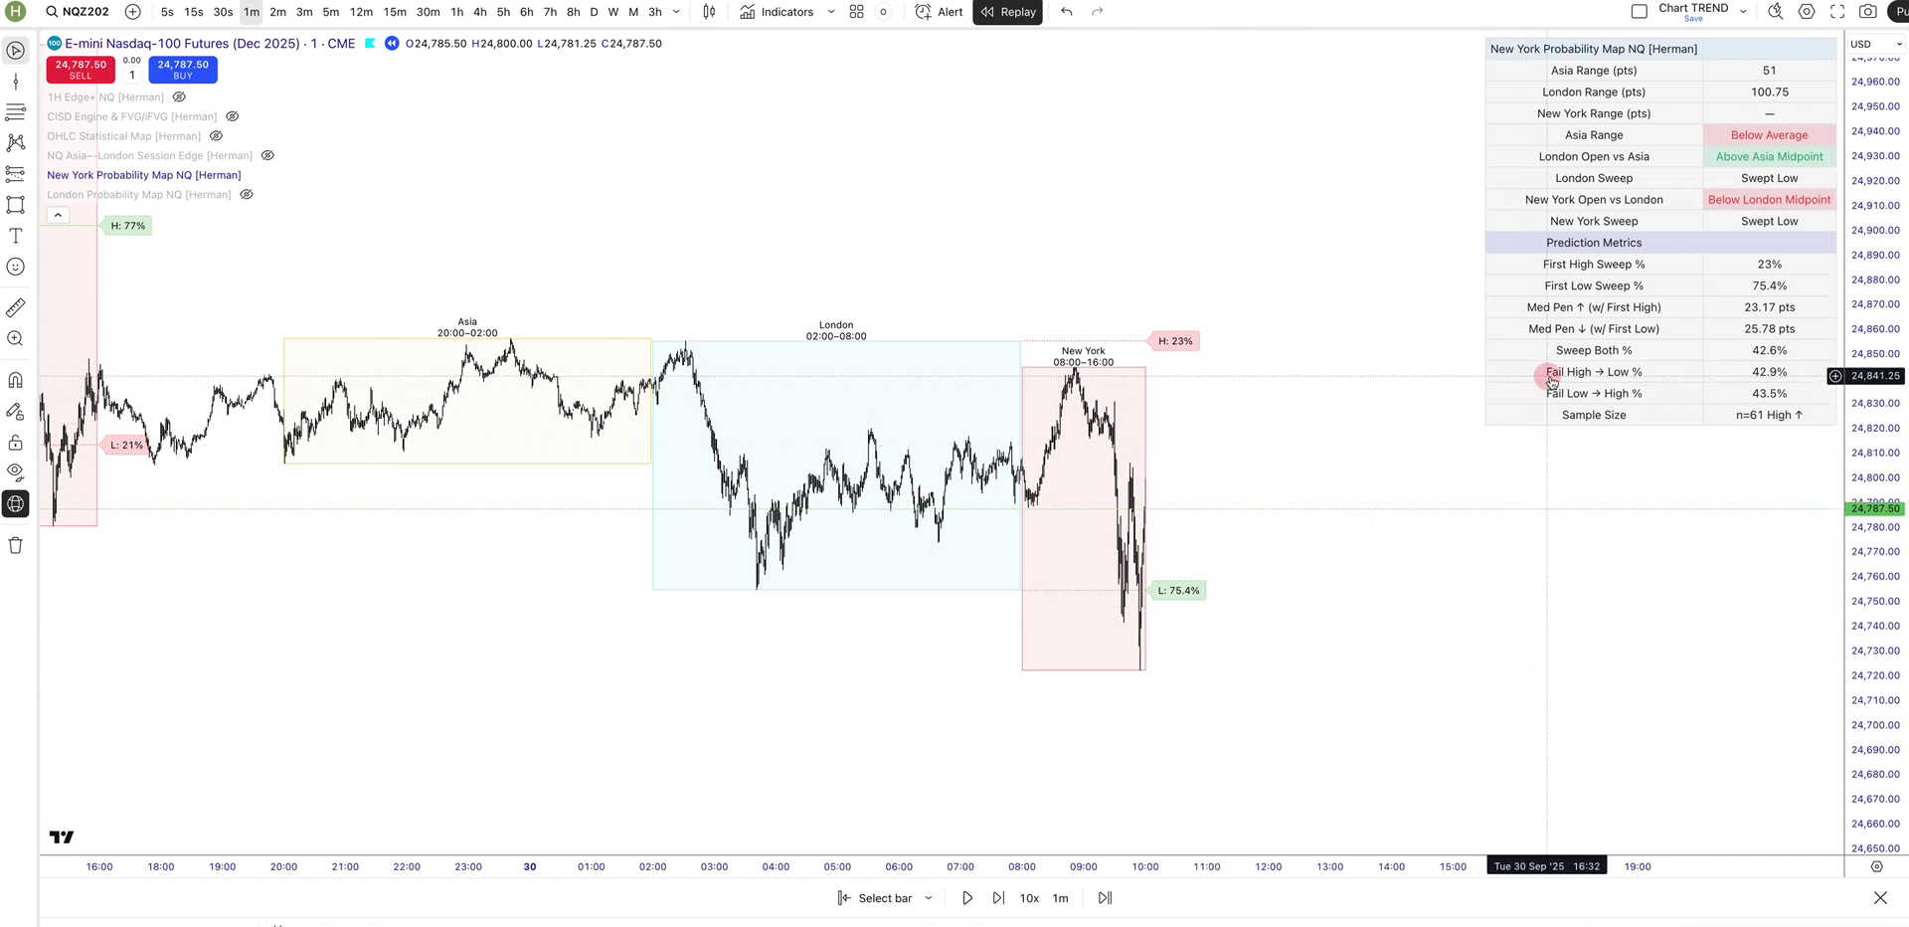
{"action": "scroll", "coordinate": [1209, 499], "scroll_direction": "right", "scroll_amount": 1}
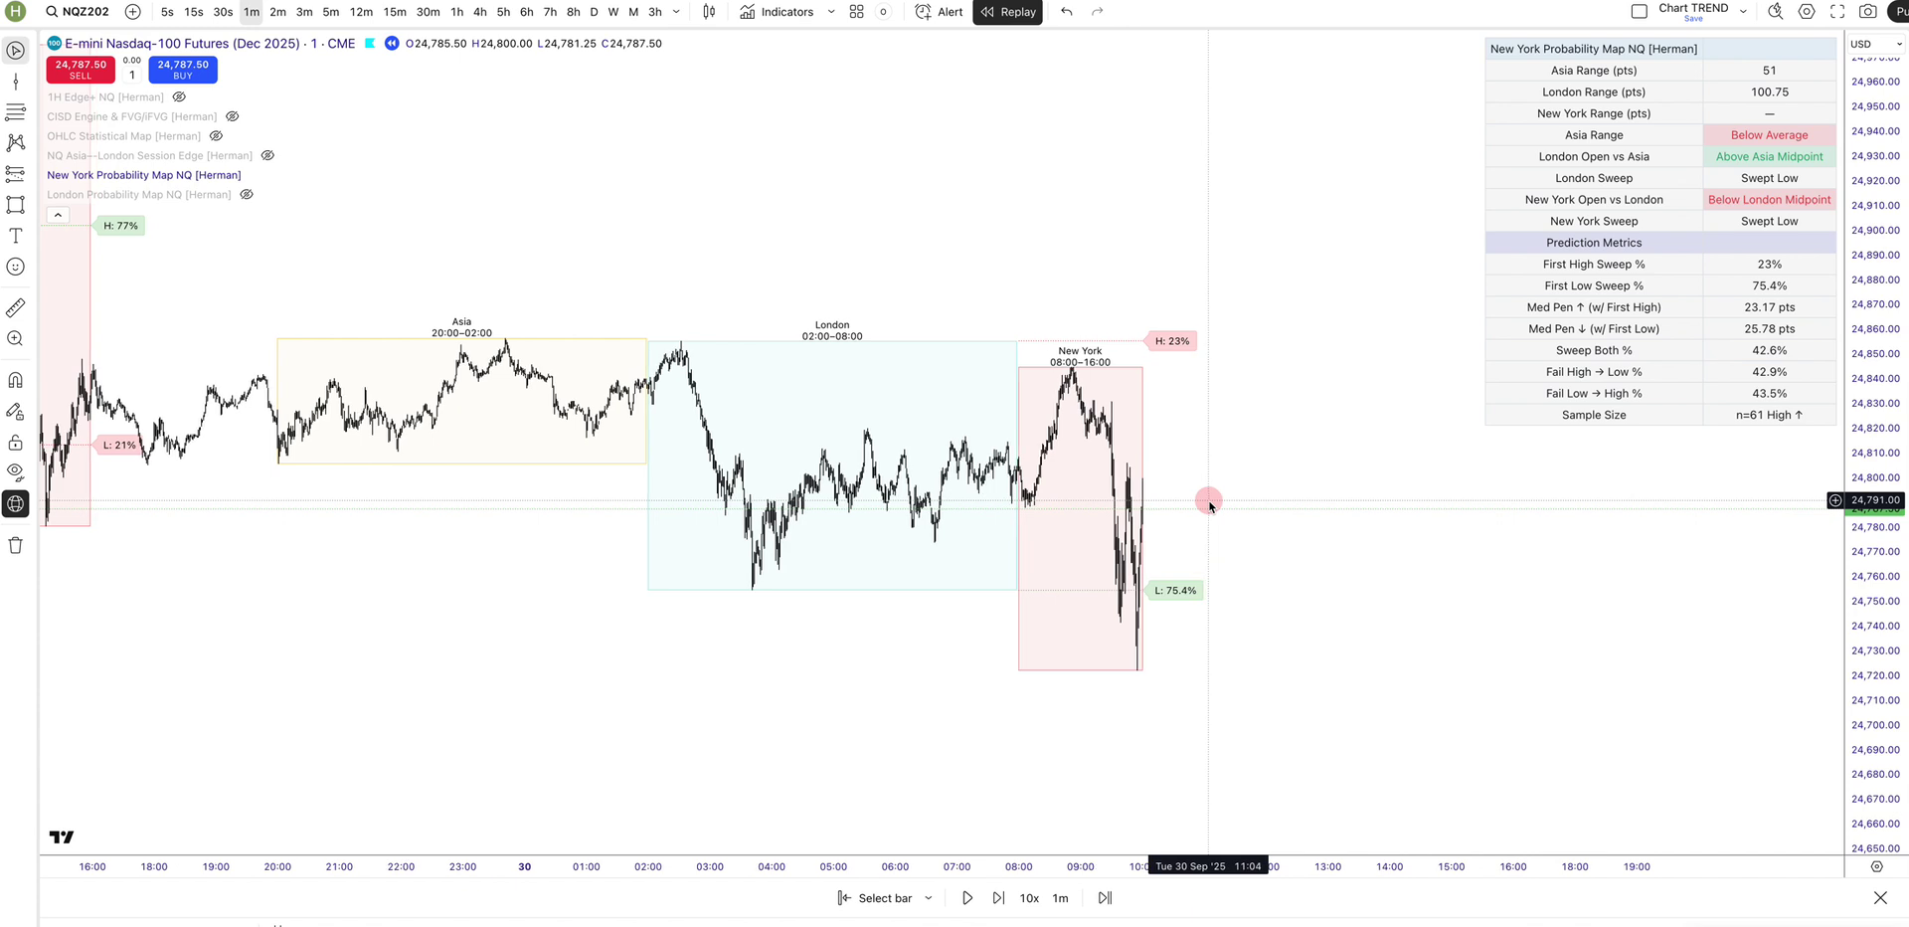
Scroll back to 29 Sep's 08:00 New York session and restart the replay there
{"action": "scroll", "coordinate": [1208, 499], "scroll_direction": "up", "scroll_amount": 1}
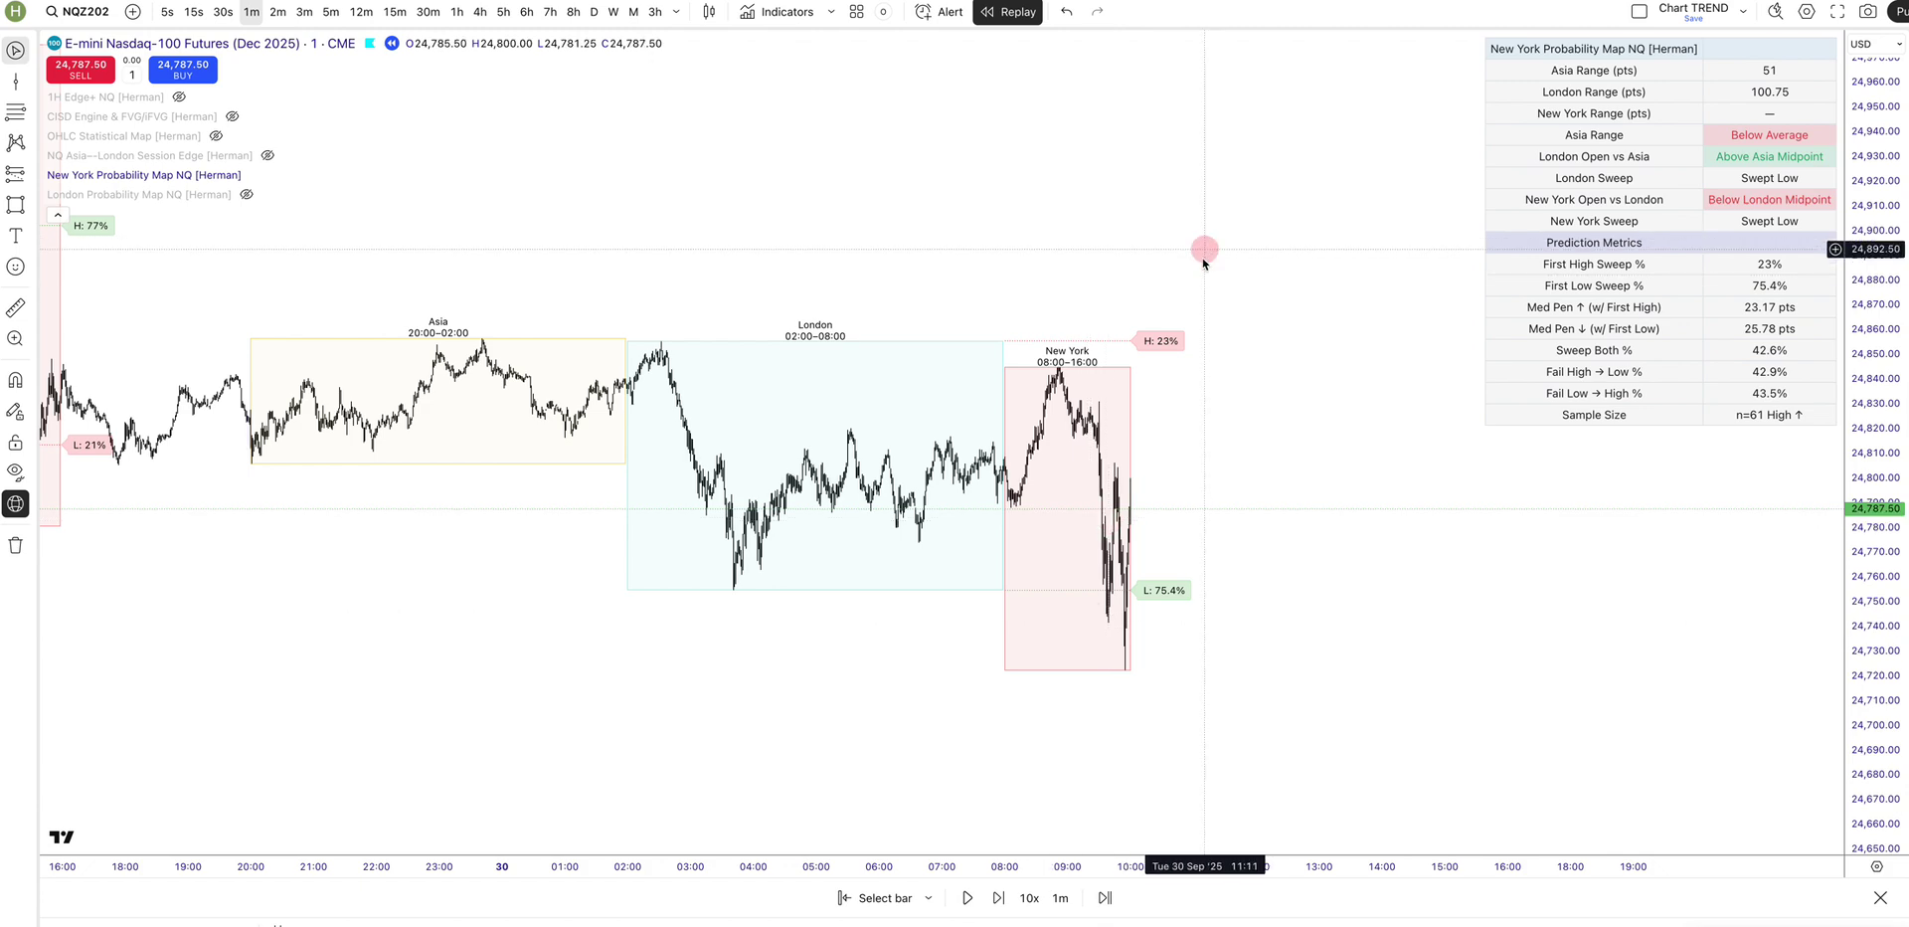
{"action": "scroll", "coordinate": [1197, 283], "scroll_direction": "down", "scroll_amount": 1}
{"action": "scroll", "coordinate": [1195, 291], "scroll_direction": "up", "scroll_amount": 1}
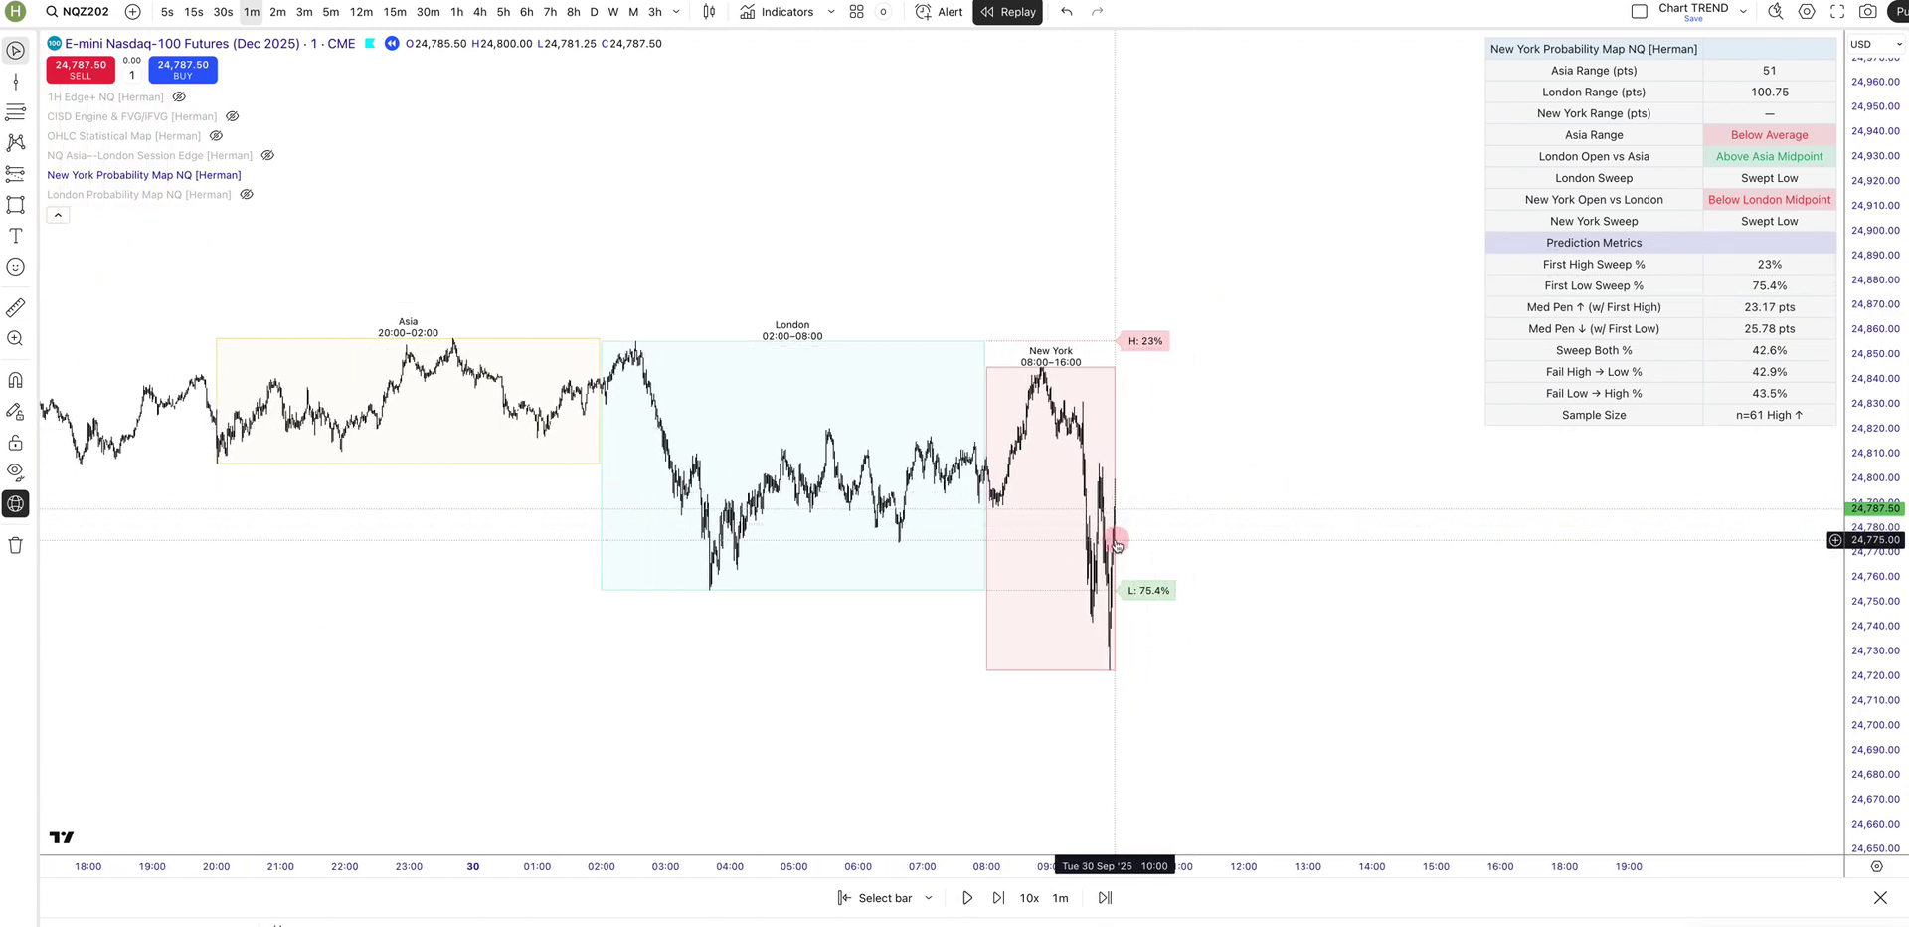
{"action": "scroll", "coordinate": [1013, 610], "scroll_direction": "left", "scroll_amount": 10}
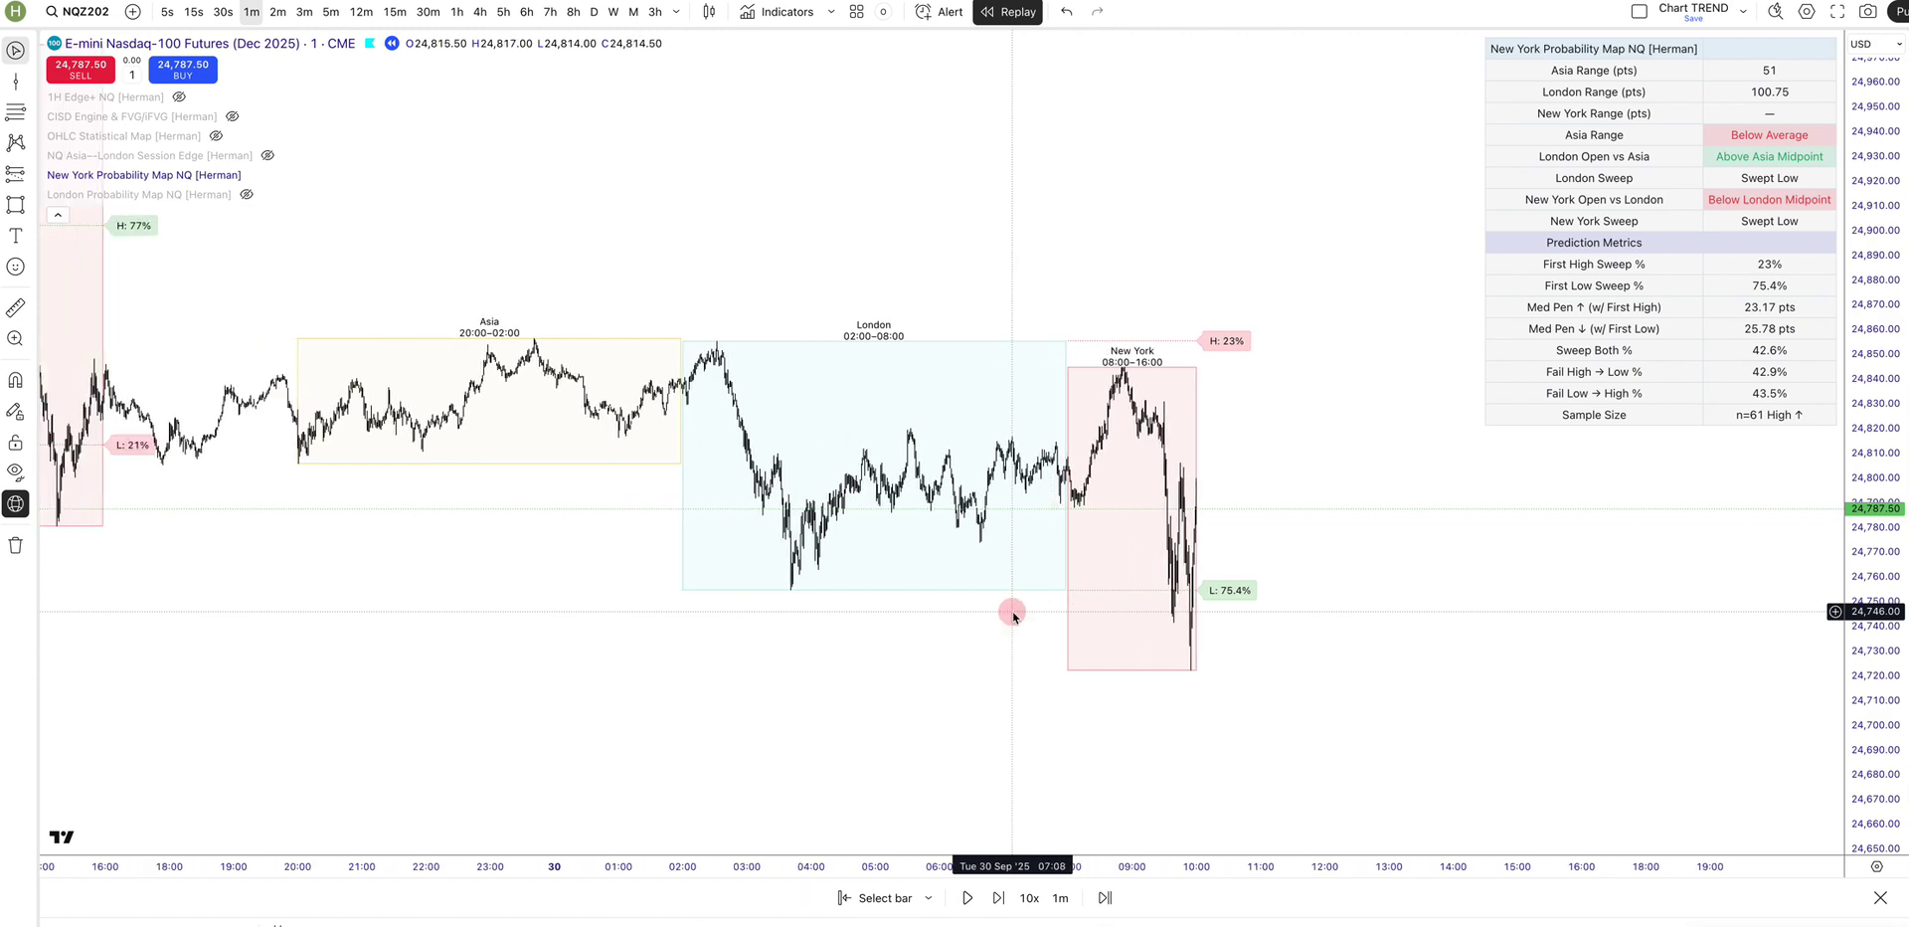
{"action": "scroll", "coordinate": [1013, 610], "scroll_direction": "left", "scroll_amount": 2}
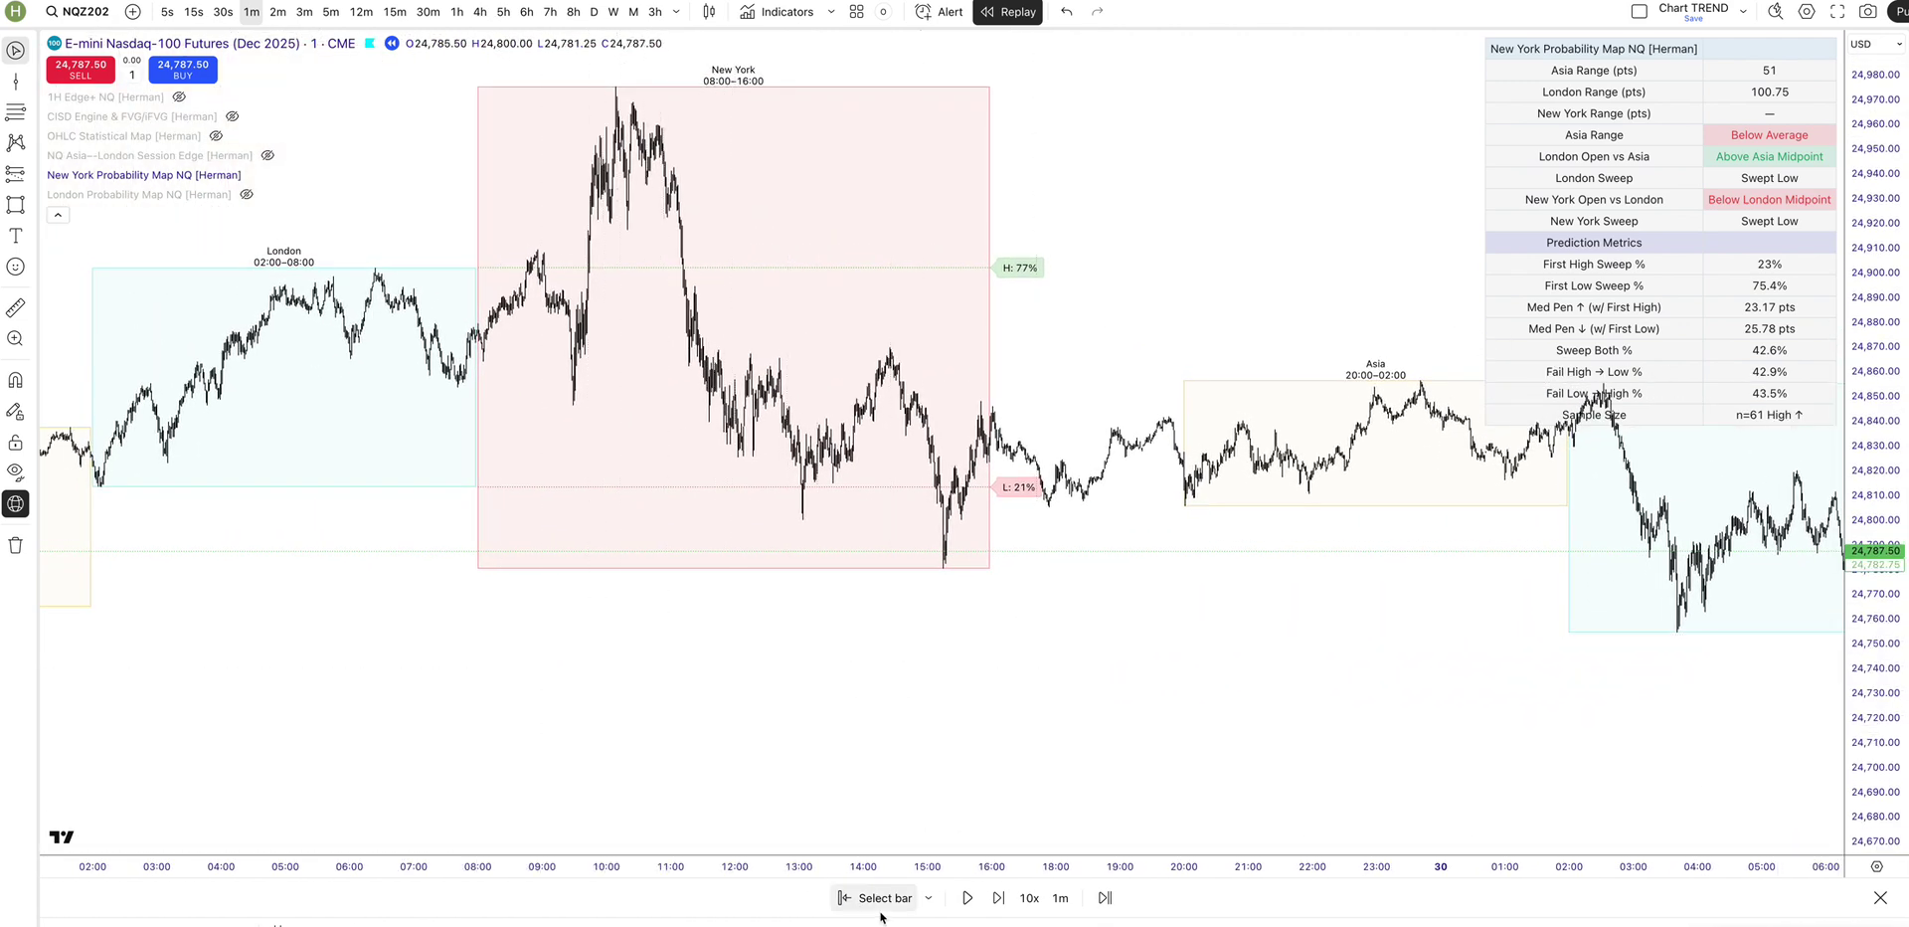
{"action": "left_click", "coordinate": [479, 668]}
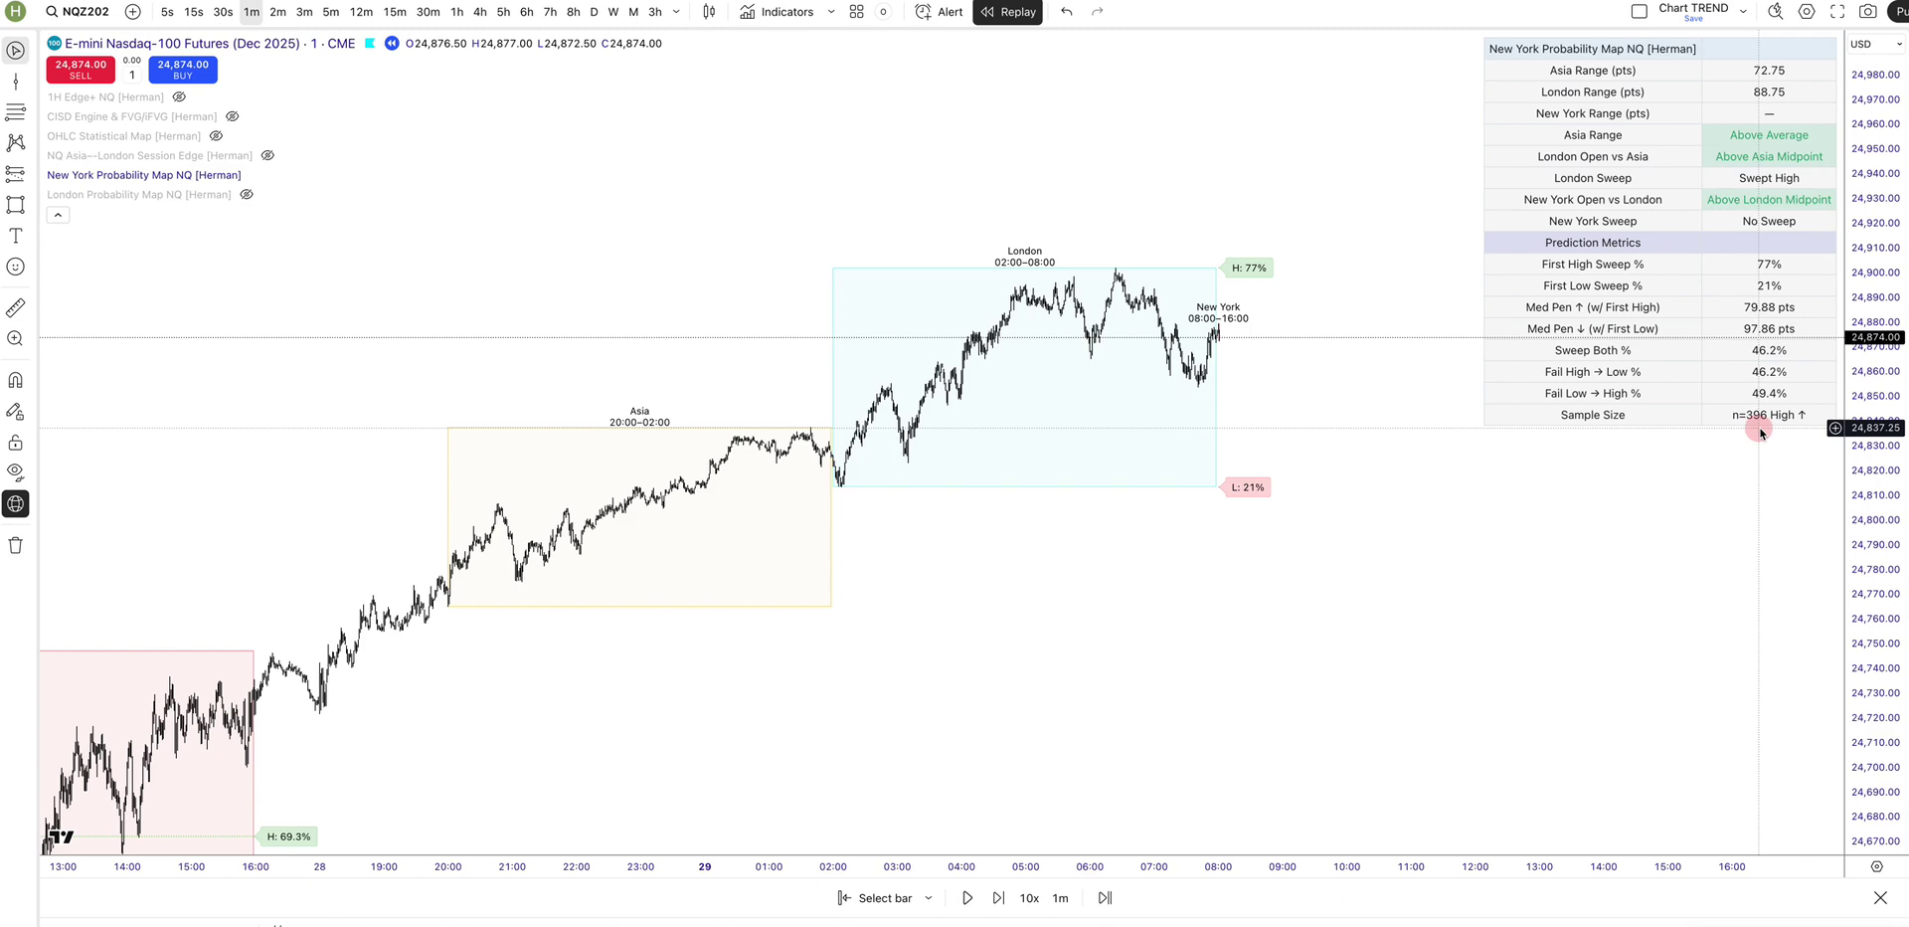
Restart the replay from the 26 Sep New York open and frame that day's sessions
{"action": "scroll", "coordinate": [1728, 443], "scroll_direction": "down", "scroll_amount": 2}
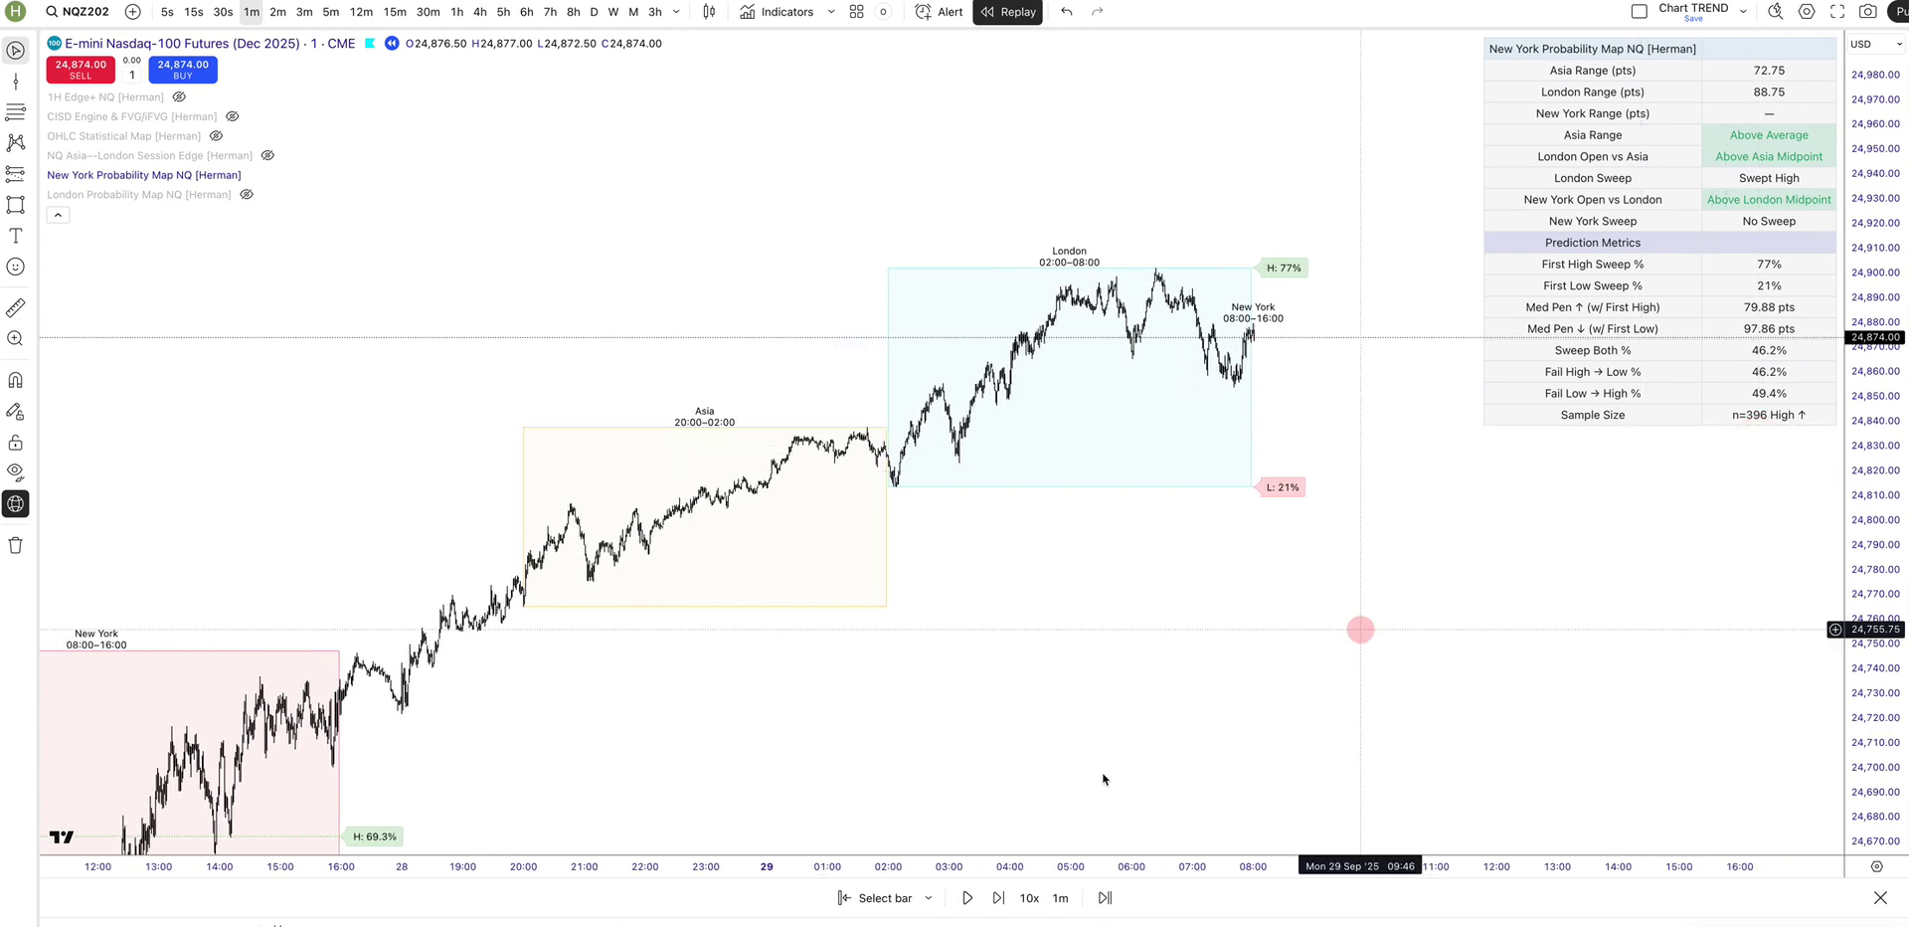
{"action": "left_click_drag", "start_coordinate": [793, 768], "coordinate": [1313, 488]}
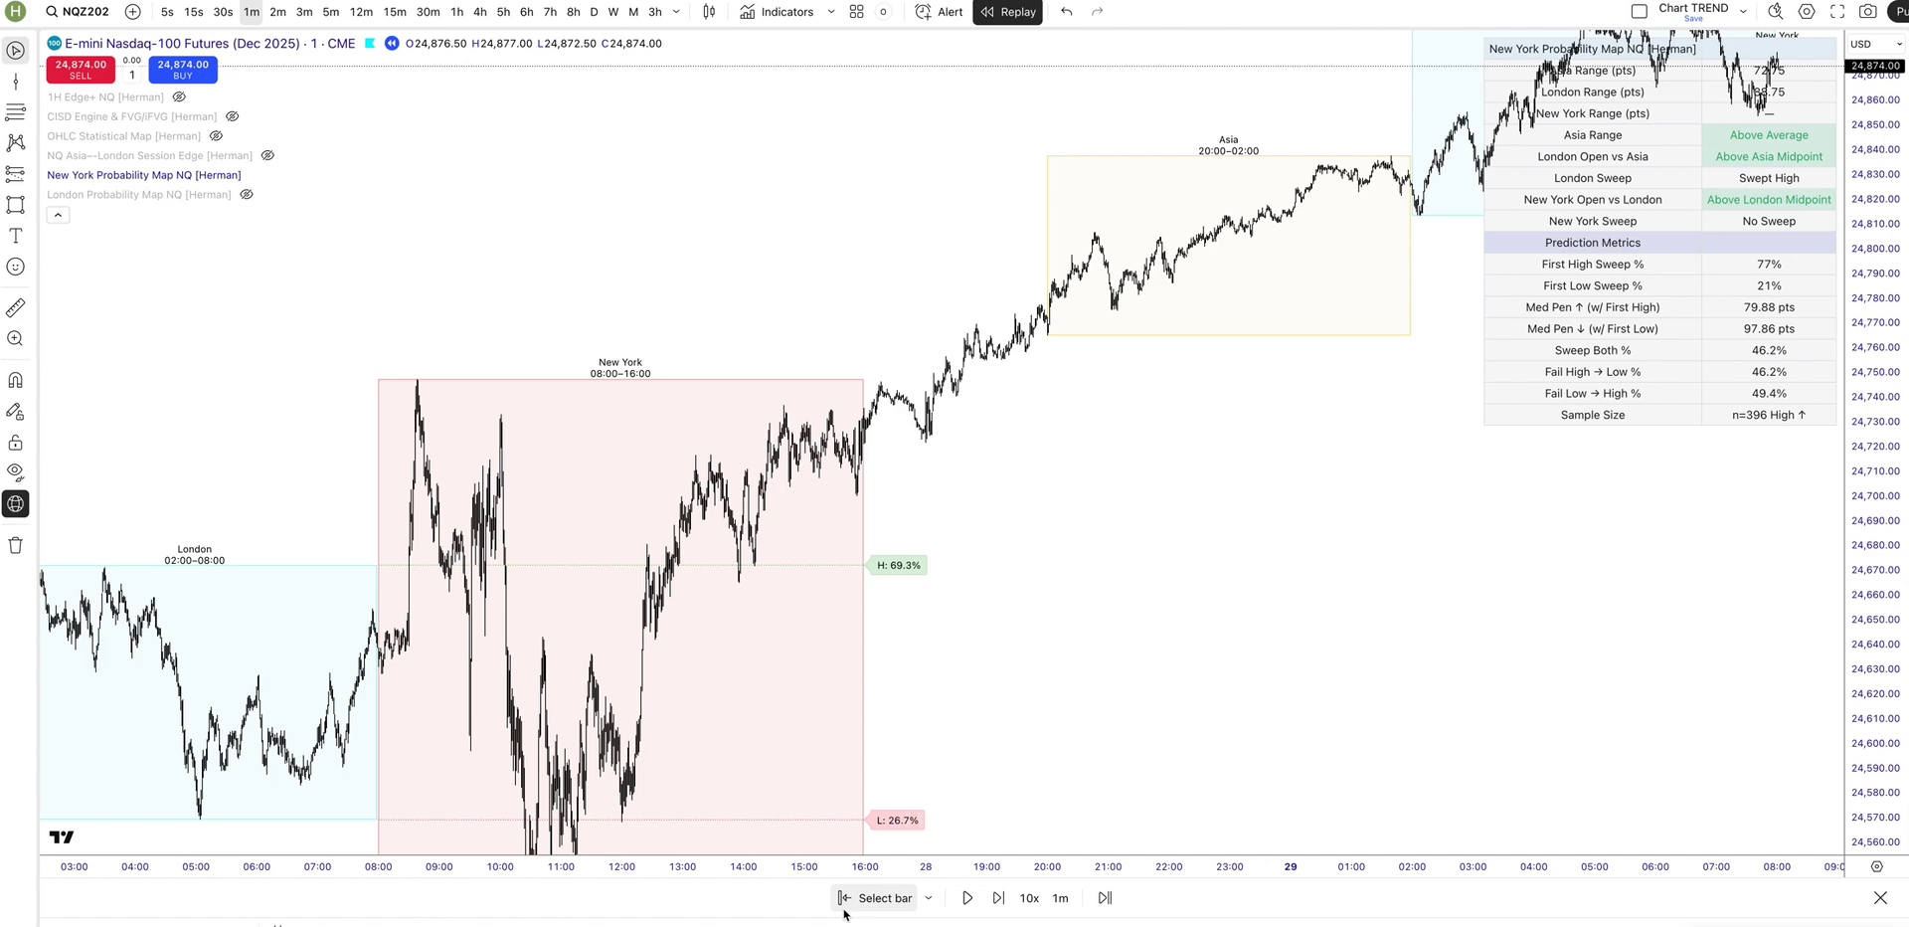
{"action": "left_click", "coordinate": [875, 898]}
{"action": "left_click", "coordinate": [386, 778]}
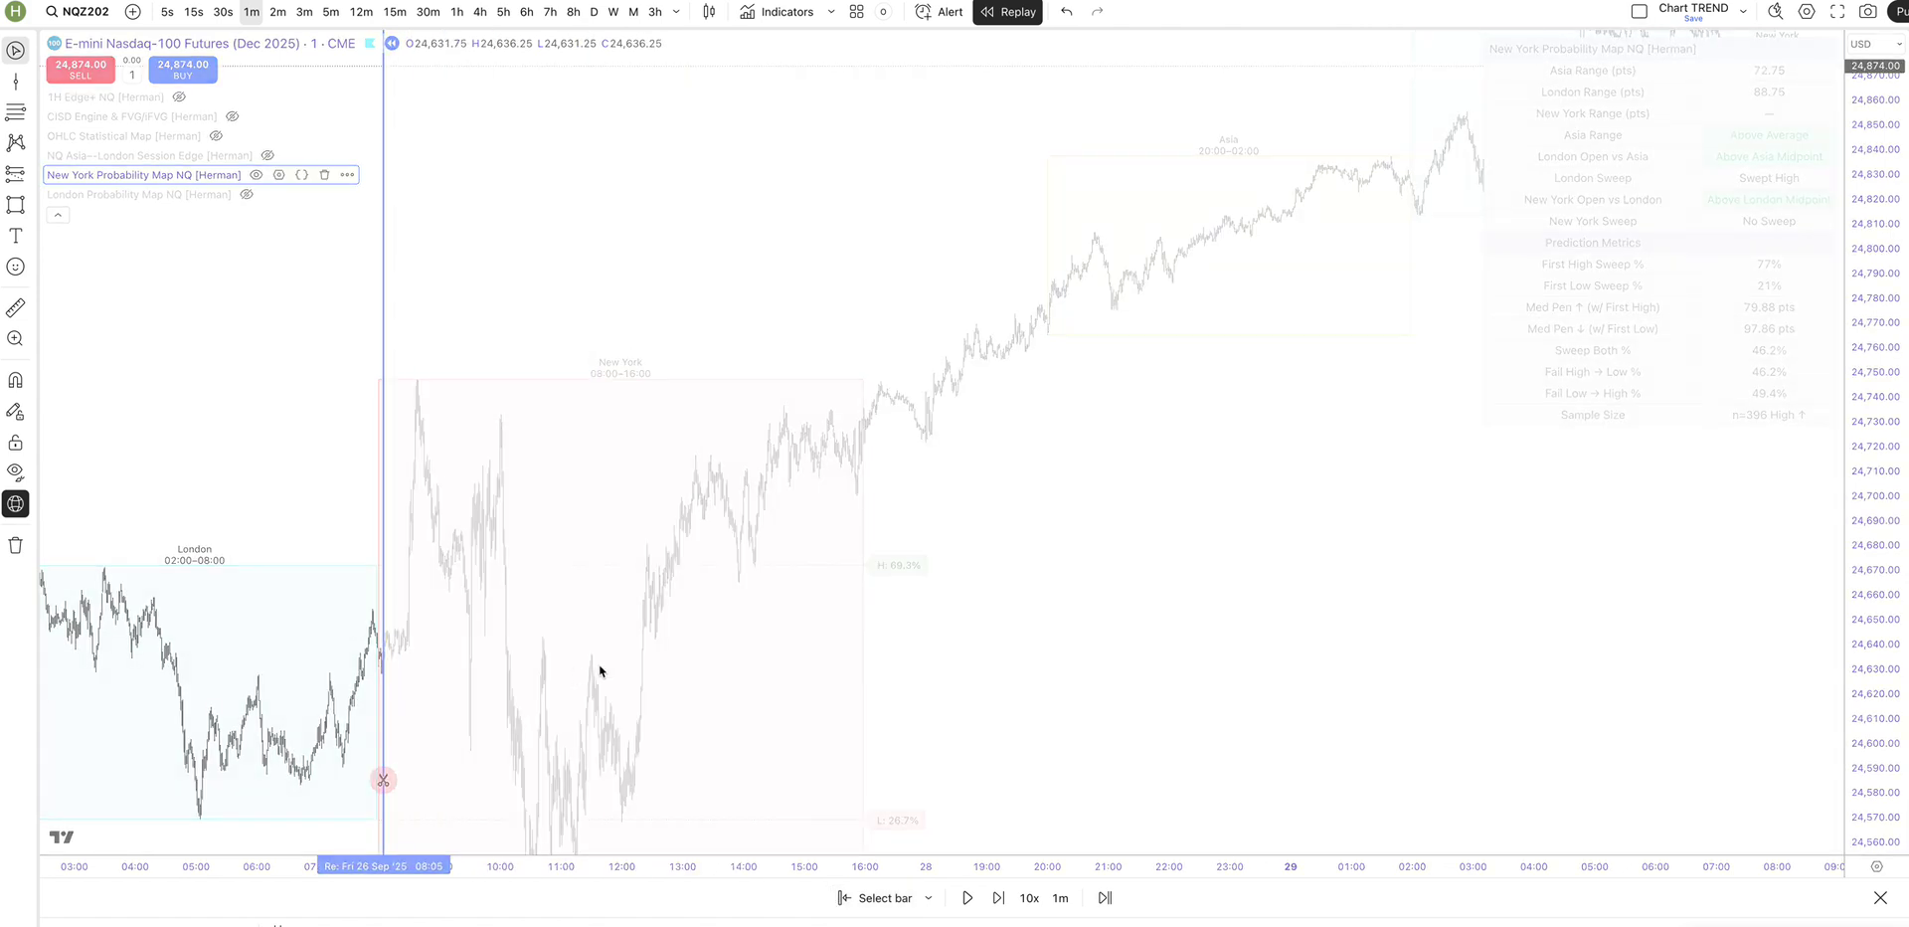
{"action": "left_click_drag", "start_coordinate": [1471, 563], "coordinate": [1125, 427]}
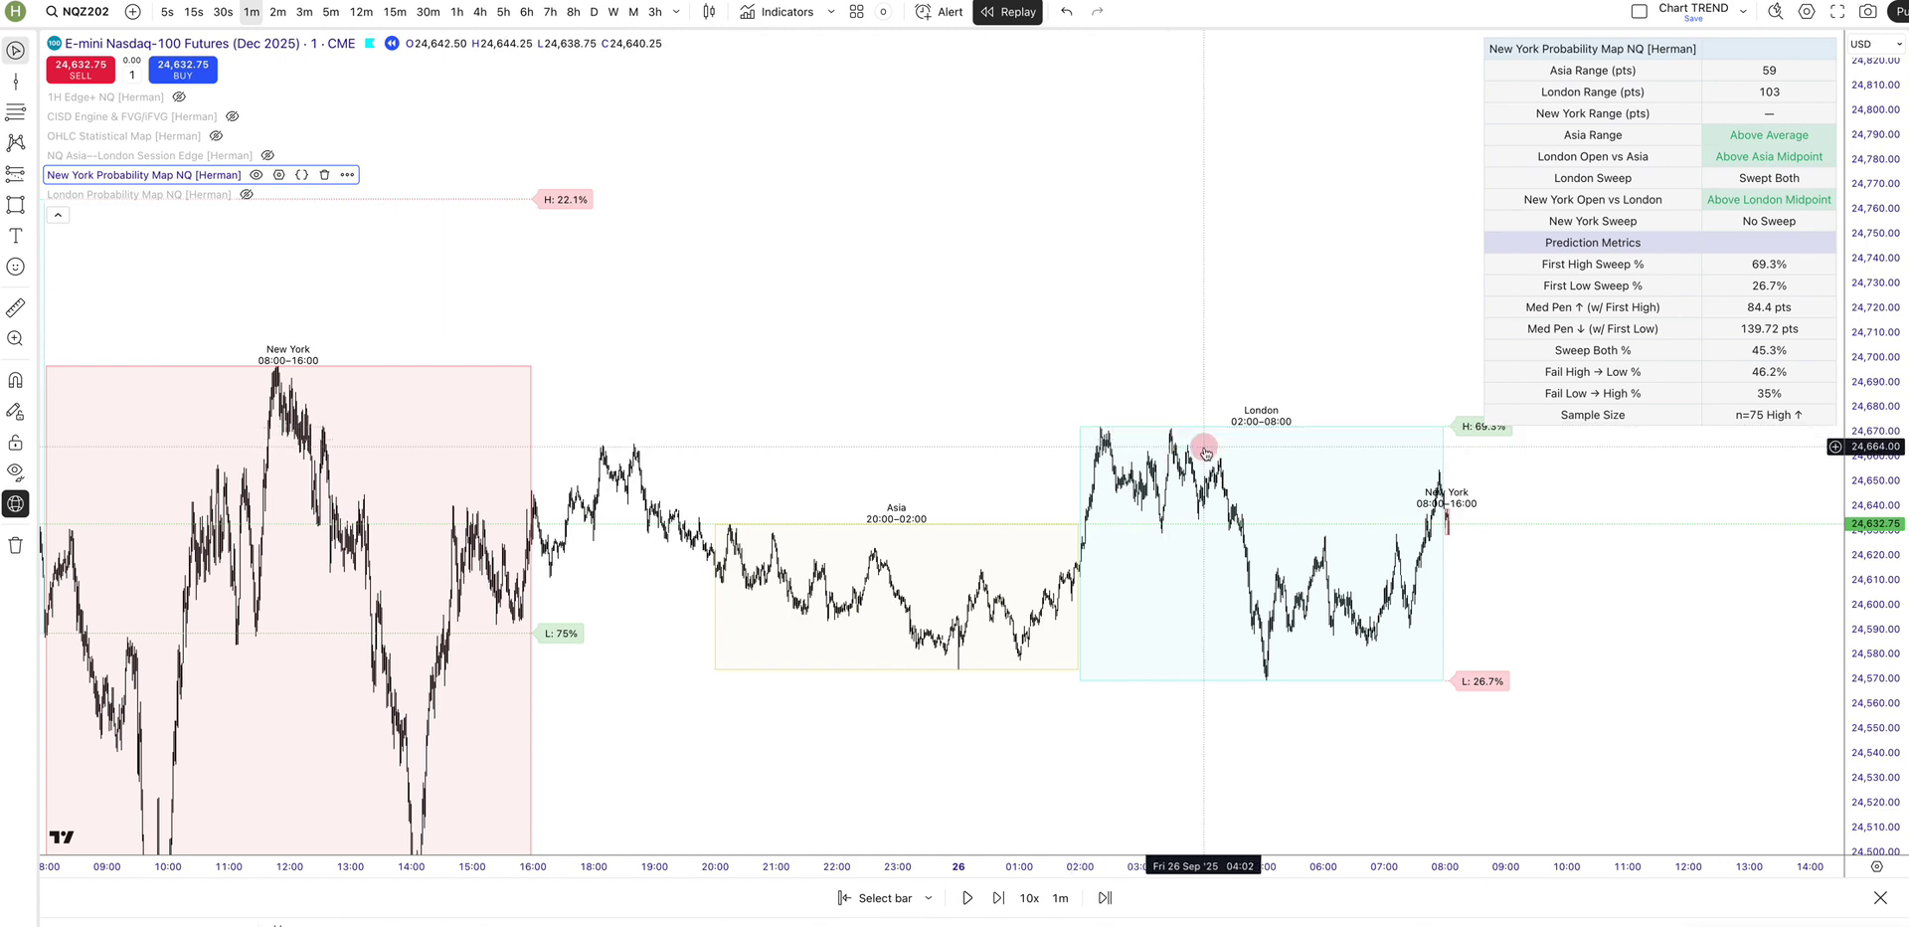
Pause the 26 Sep replay at Swept High and place a long position at the London high
{"action": "scroll", "coordinate": [1138, 438], "scroll_direction": "up", "scroll_amount": 3}
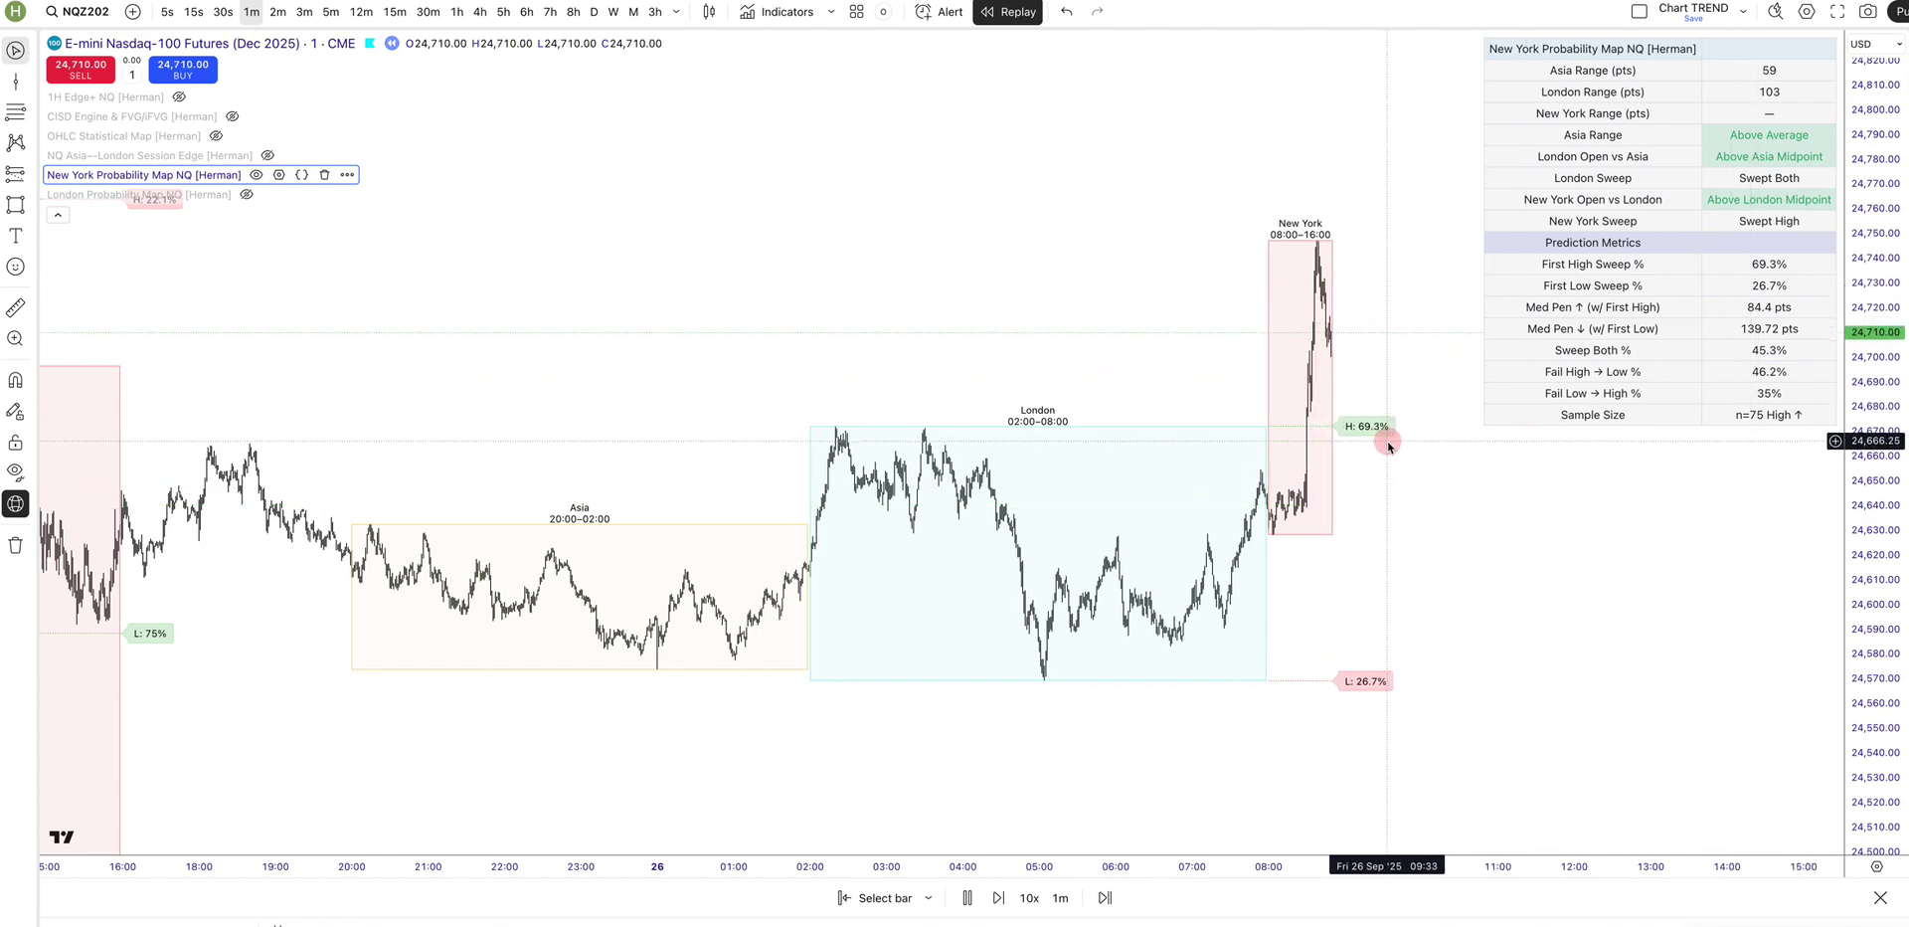
{"action": "left_click", "coordinate": [965, 898]}
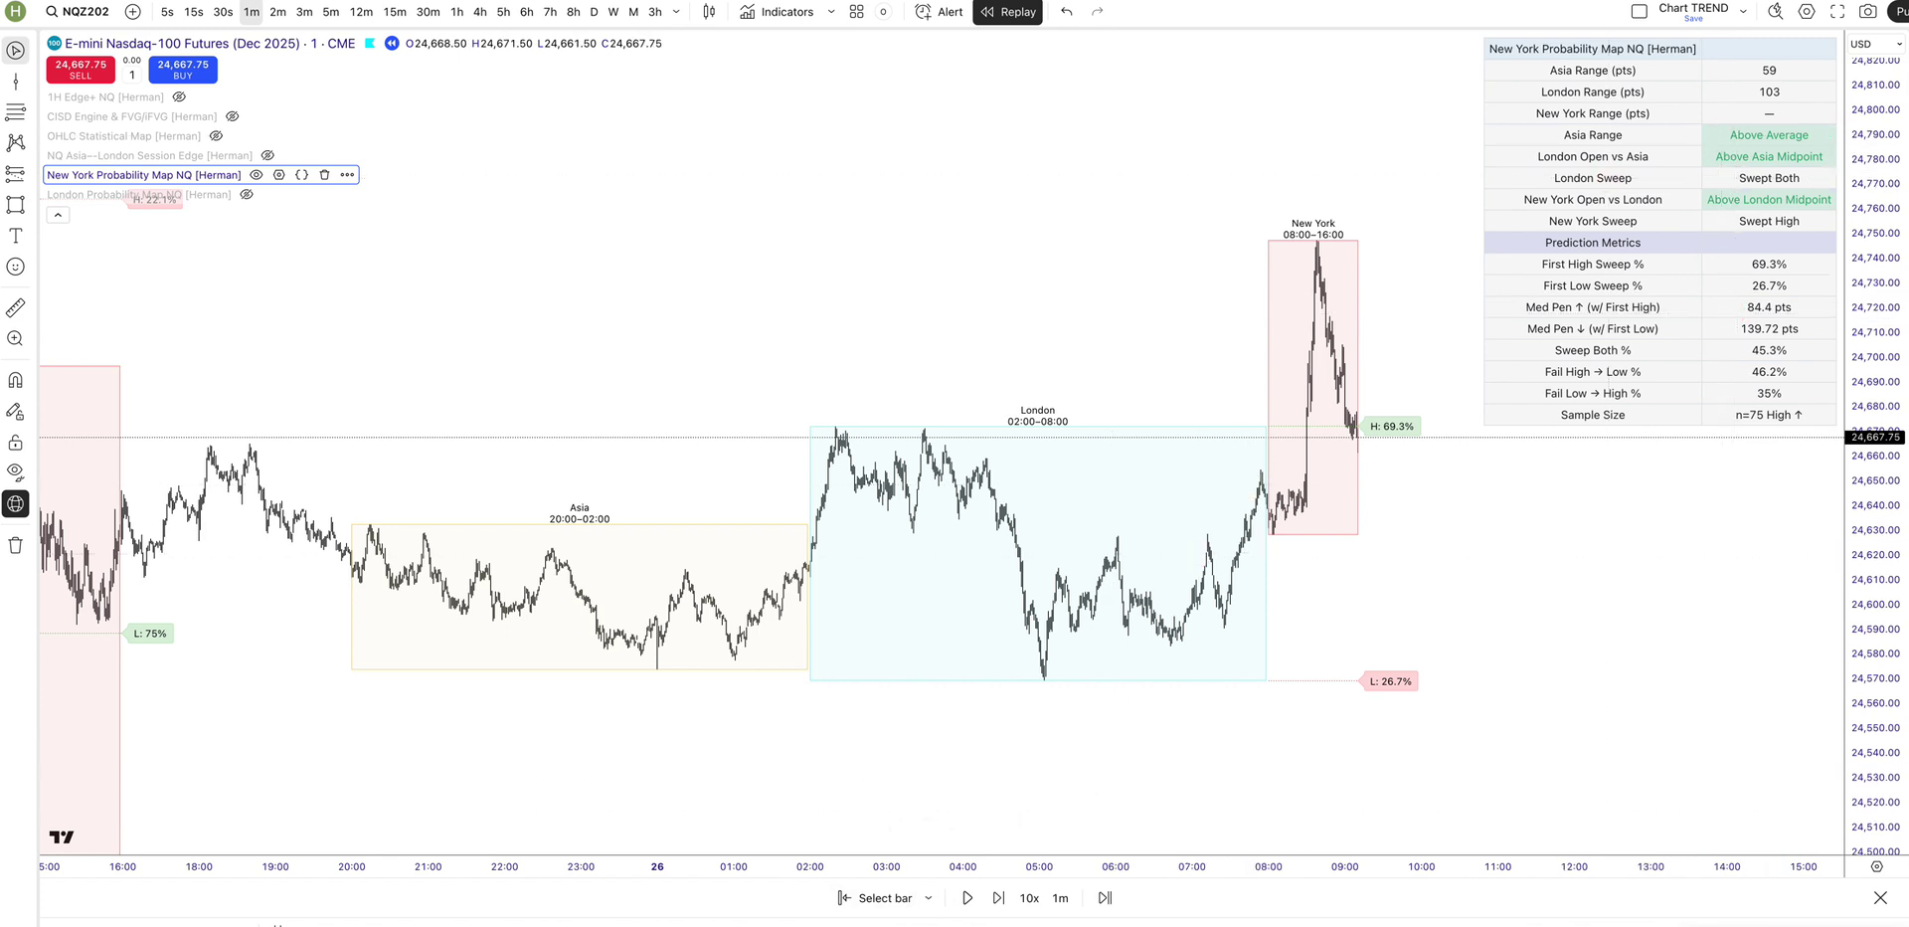
{"action": "left_click", "coordinate": [1234, 421]}
{"action": "left_click", "coordinate": [1233, 429]}
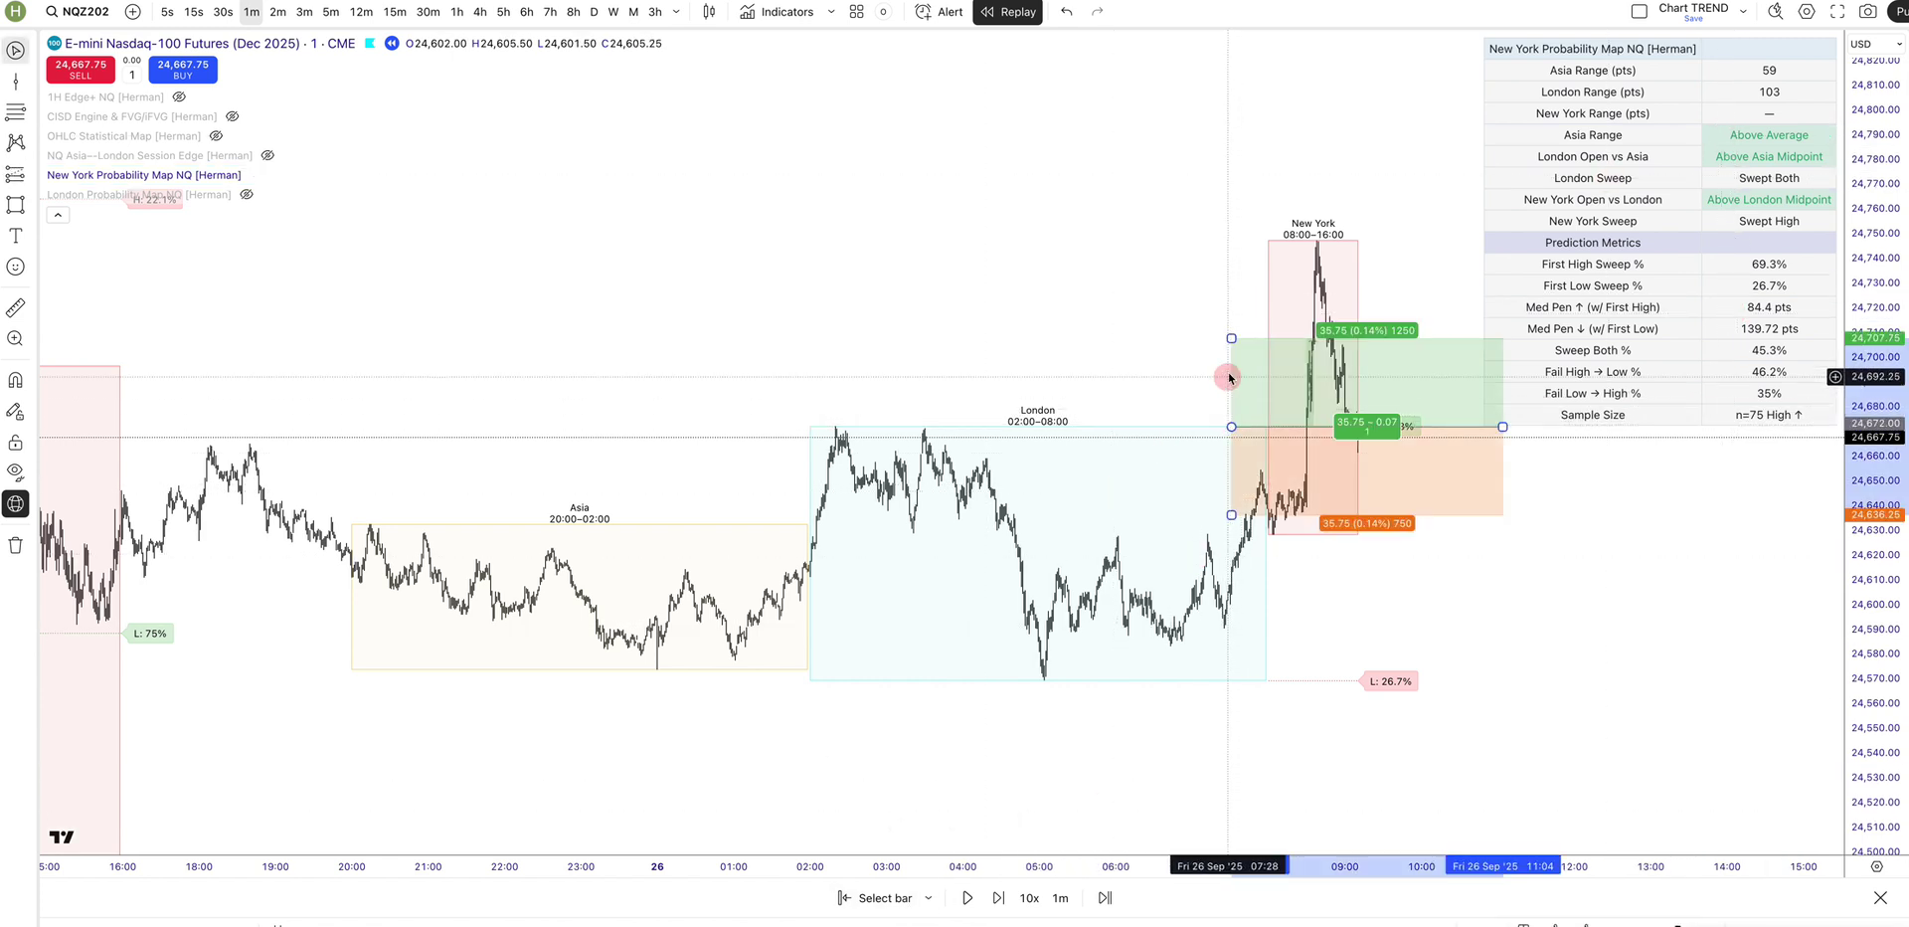
Stretch the long position's target to about 24,745, then delete the position
{"action": "left_click_drag", "start_coordinate": [1231, 331], "coordinate": [1230, 241]}
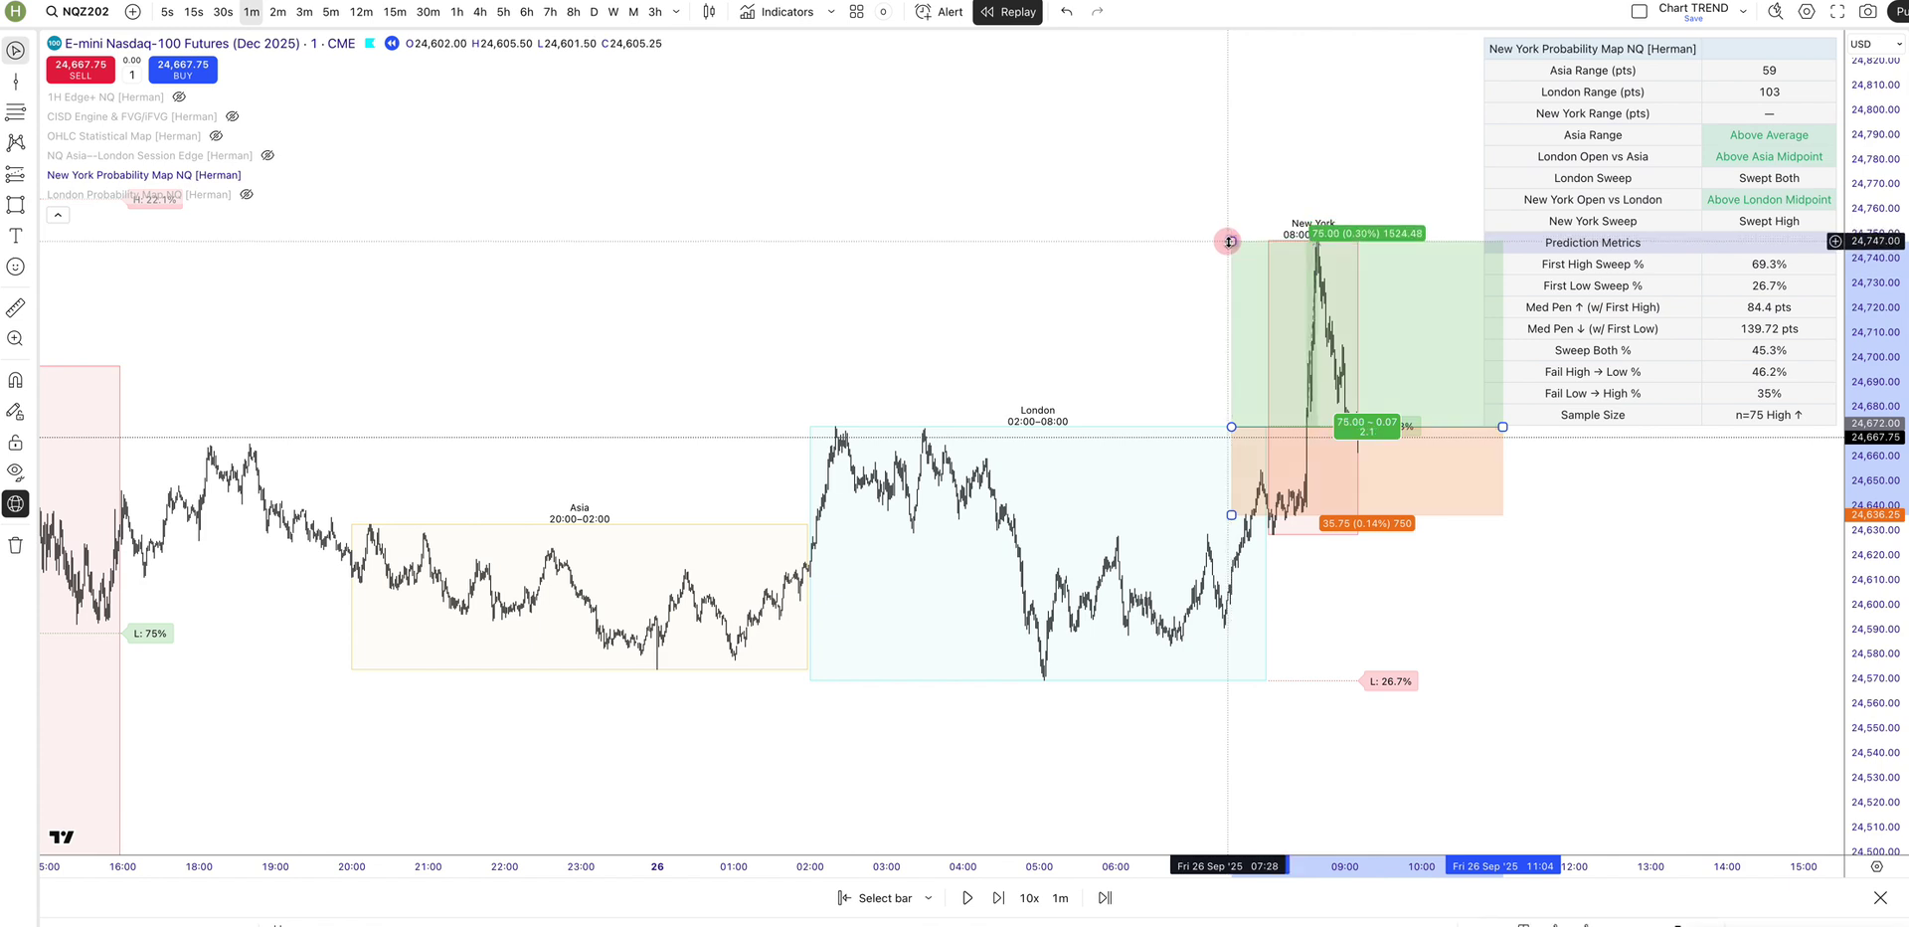
{"action": "key", "text": "Delete"}
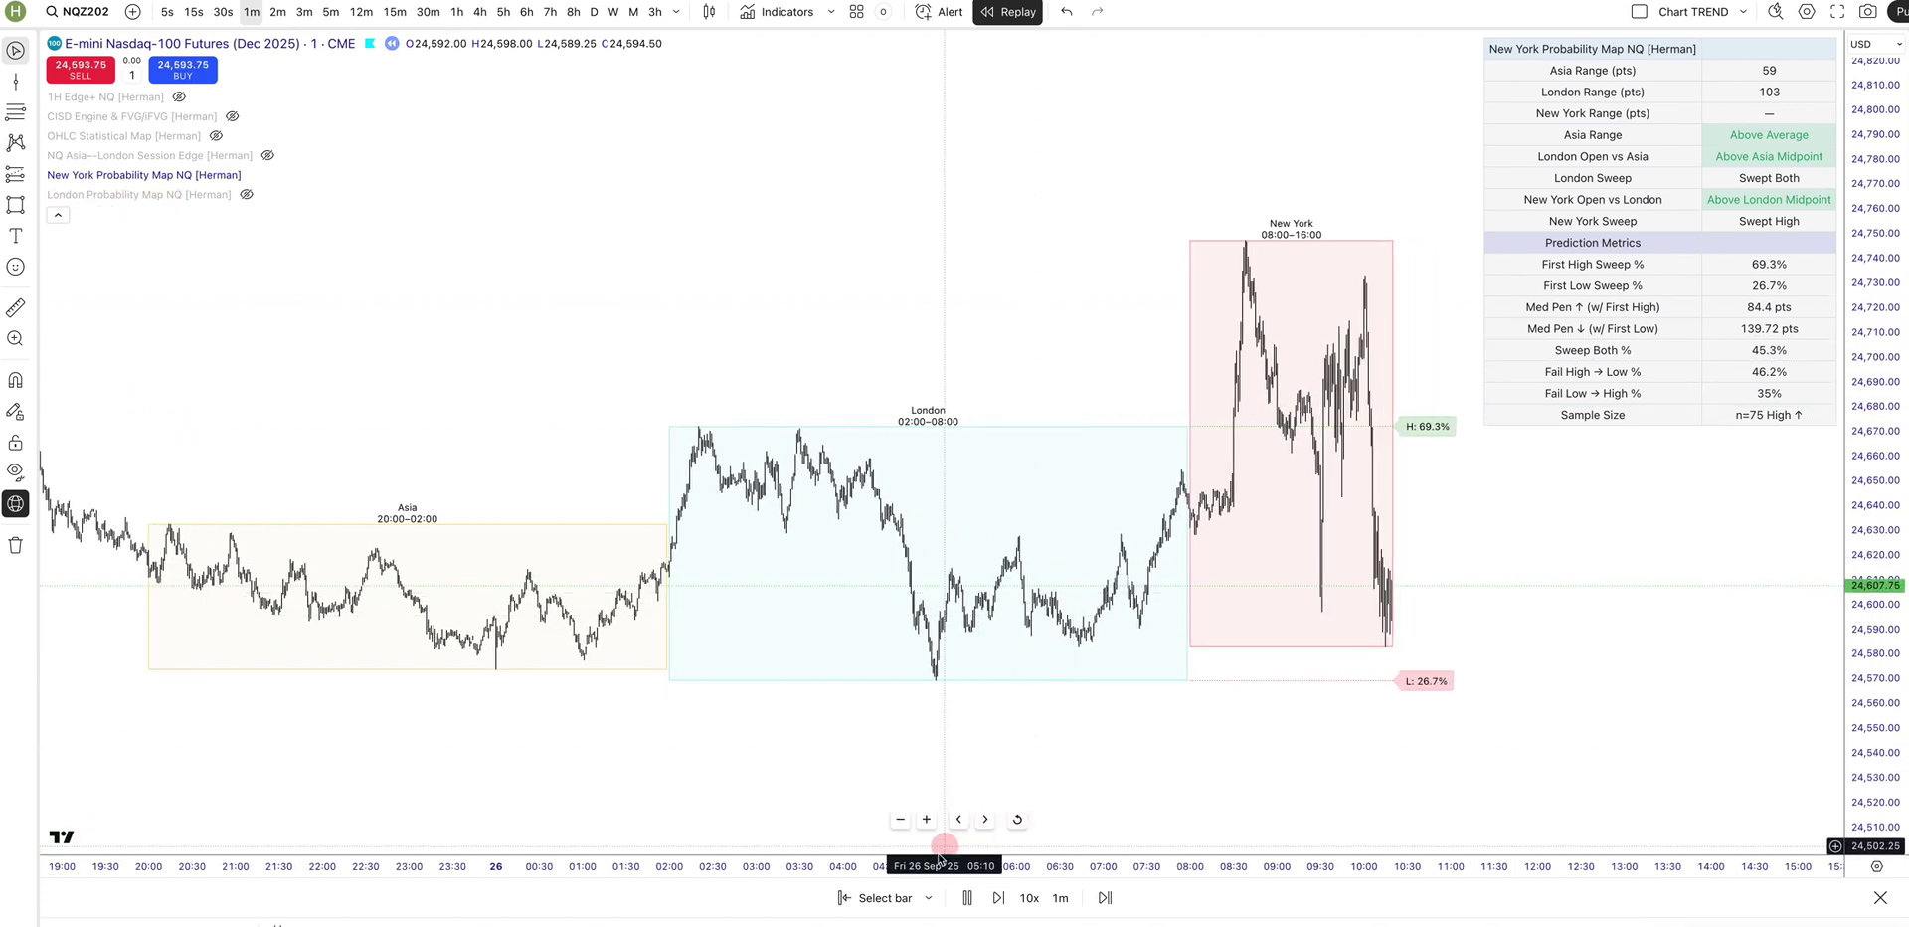
Pause and restart the replay at the 25 Sep 08:00 New York open
{"action": "left_click", "coordinate": [967, 898]}
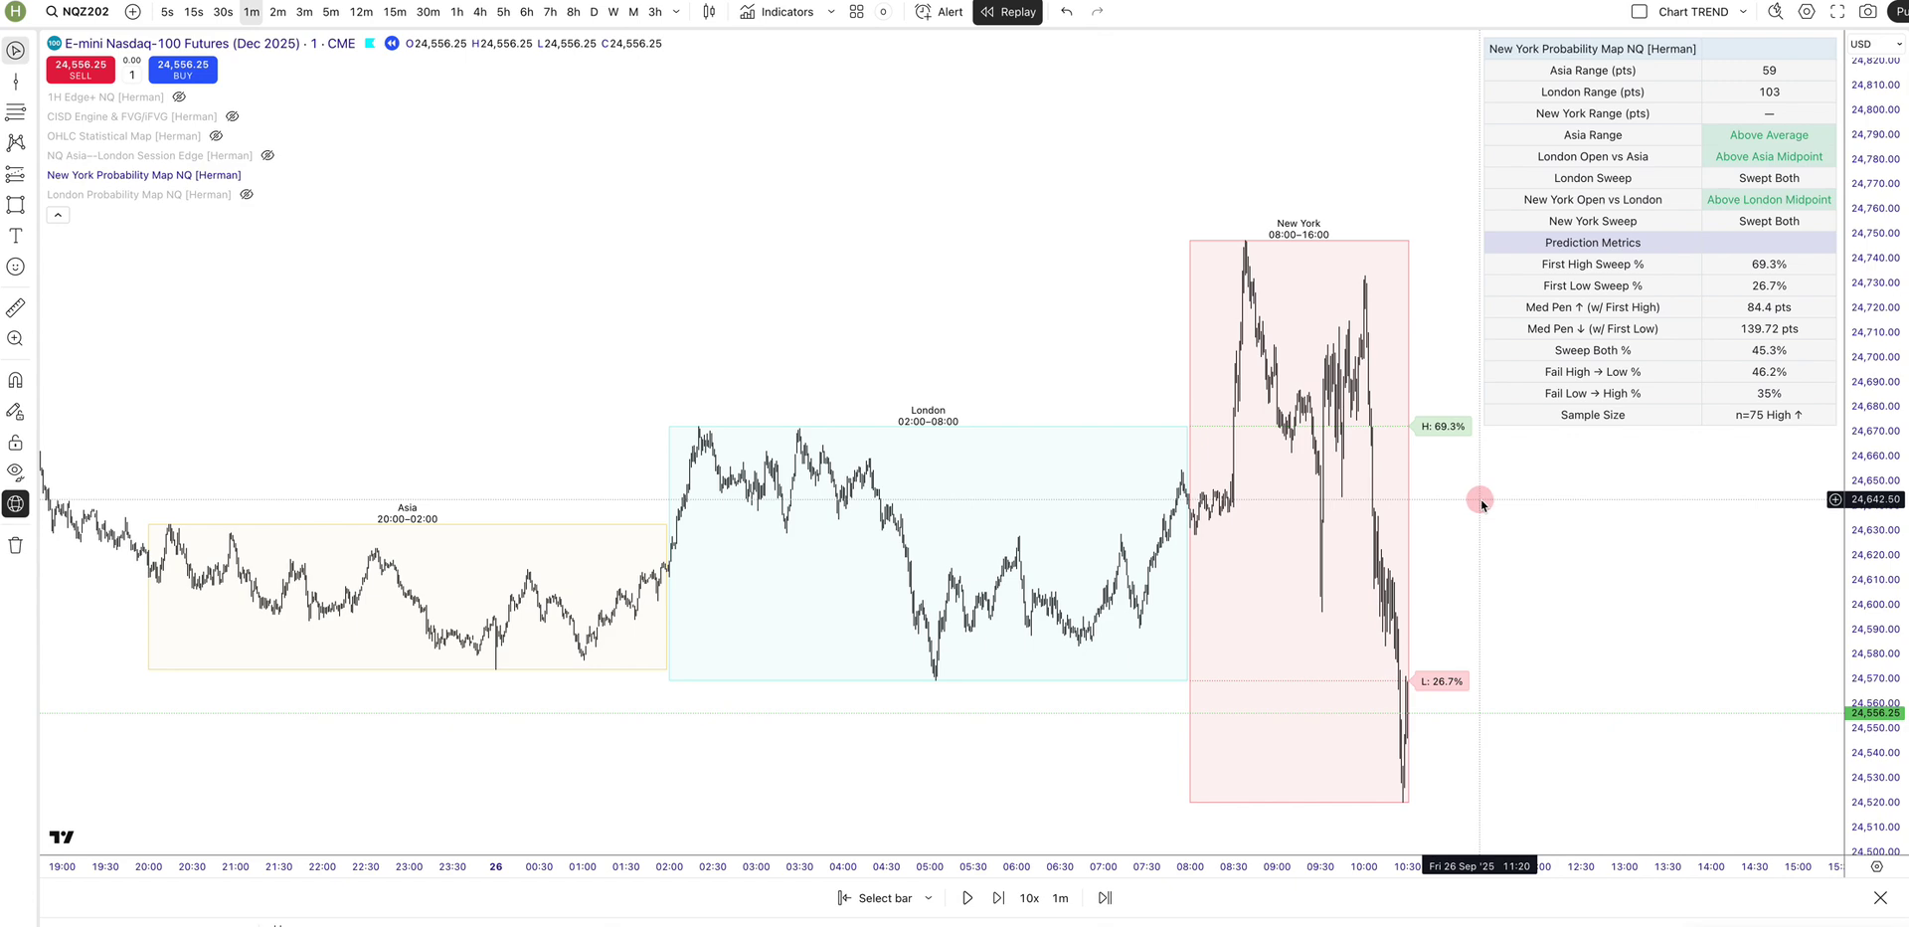
{"action": "left_click", "coordinate": [1018, 601]}
{"action": "scroll", "coordinate": [1016, 597], "scroll_direction": "left", "scroll_amount": 10}
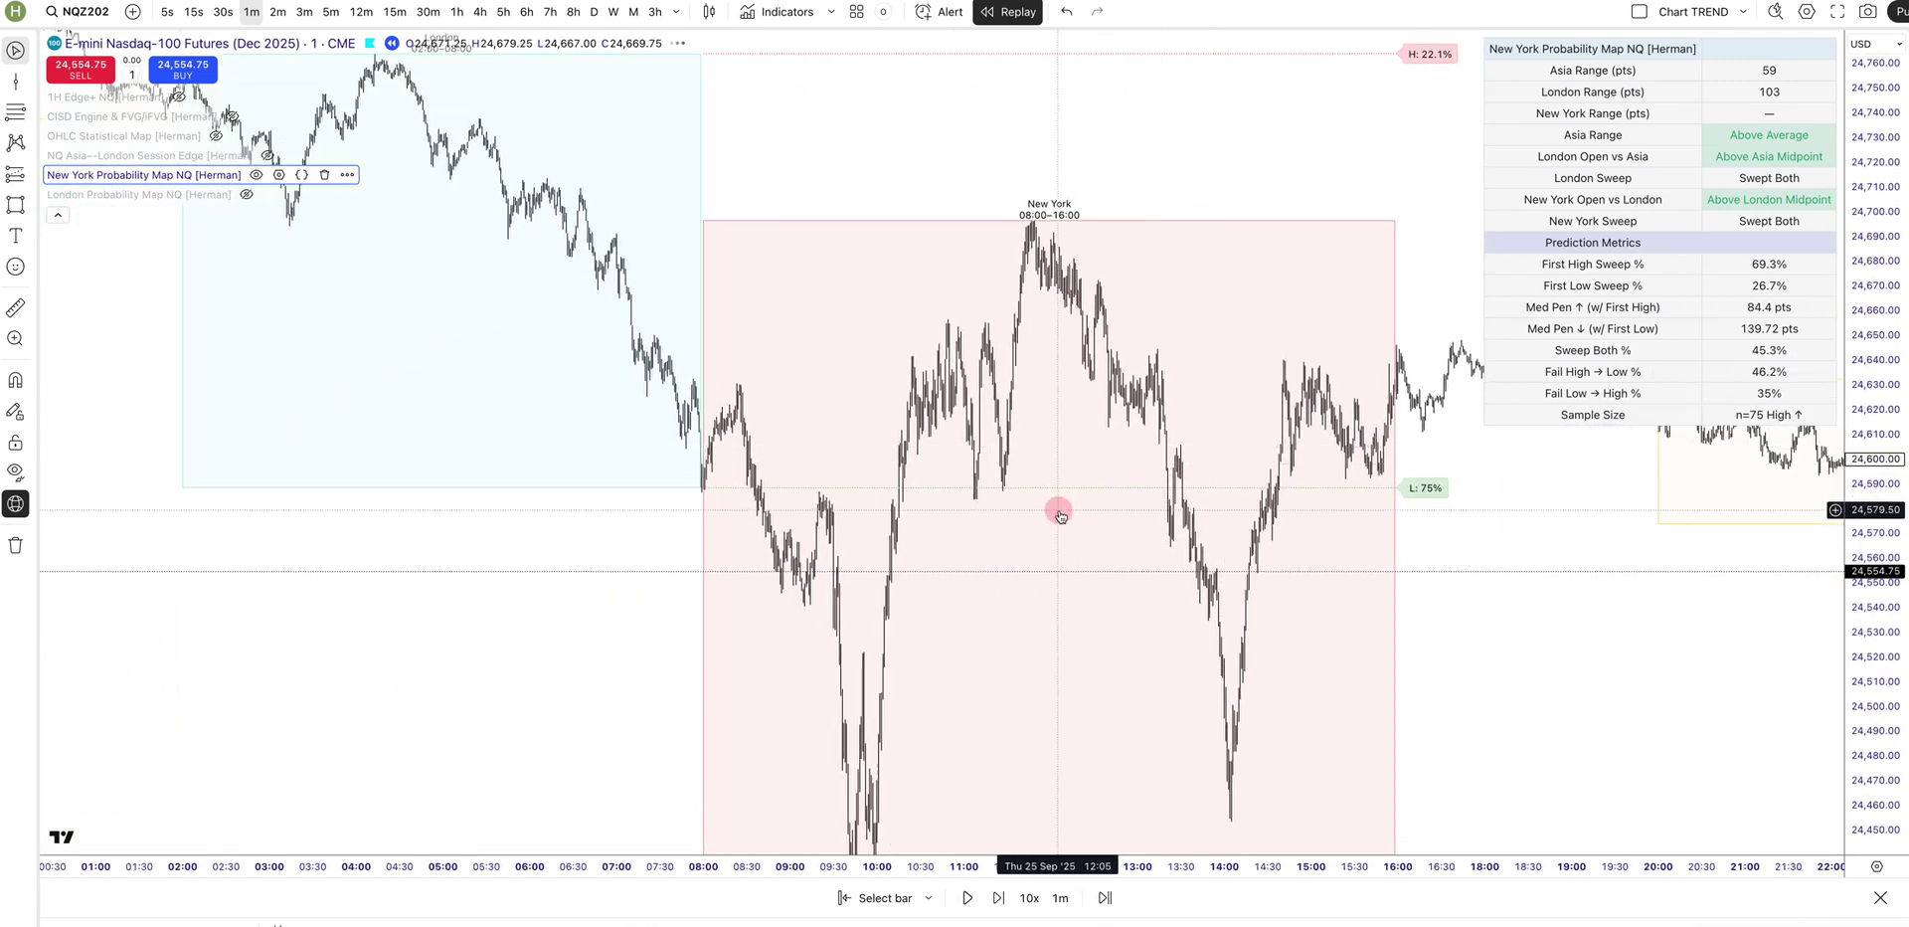
{"action": "left_click", "coordinate": [876, 898]}
{"action": "left_click", "coordinate": [729, 703]}
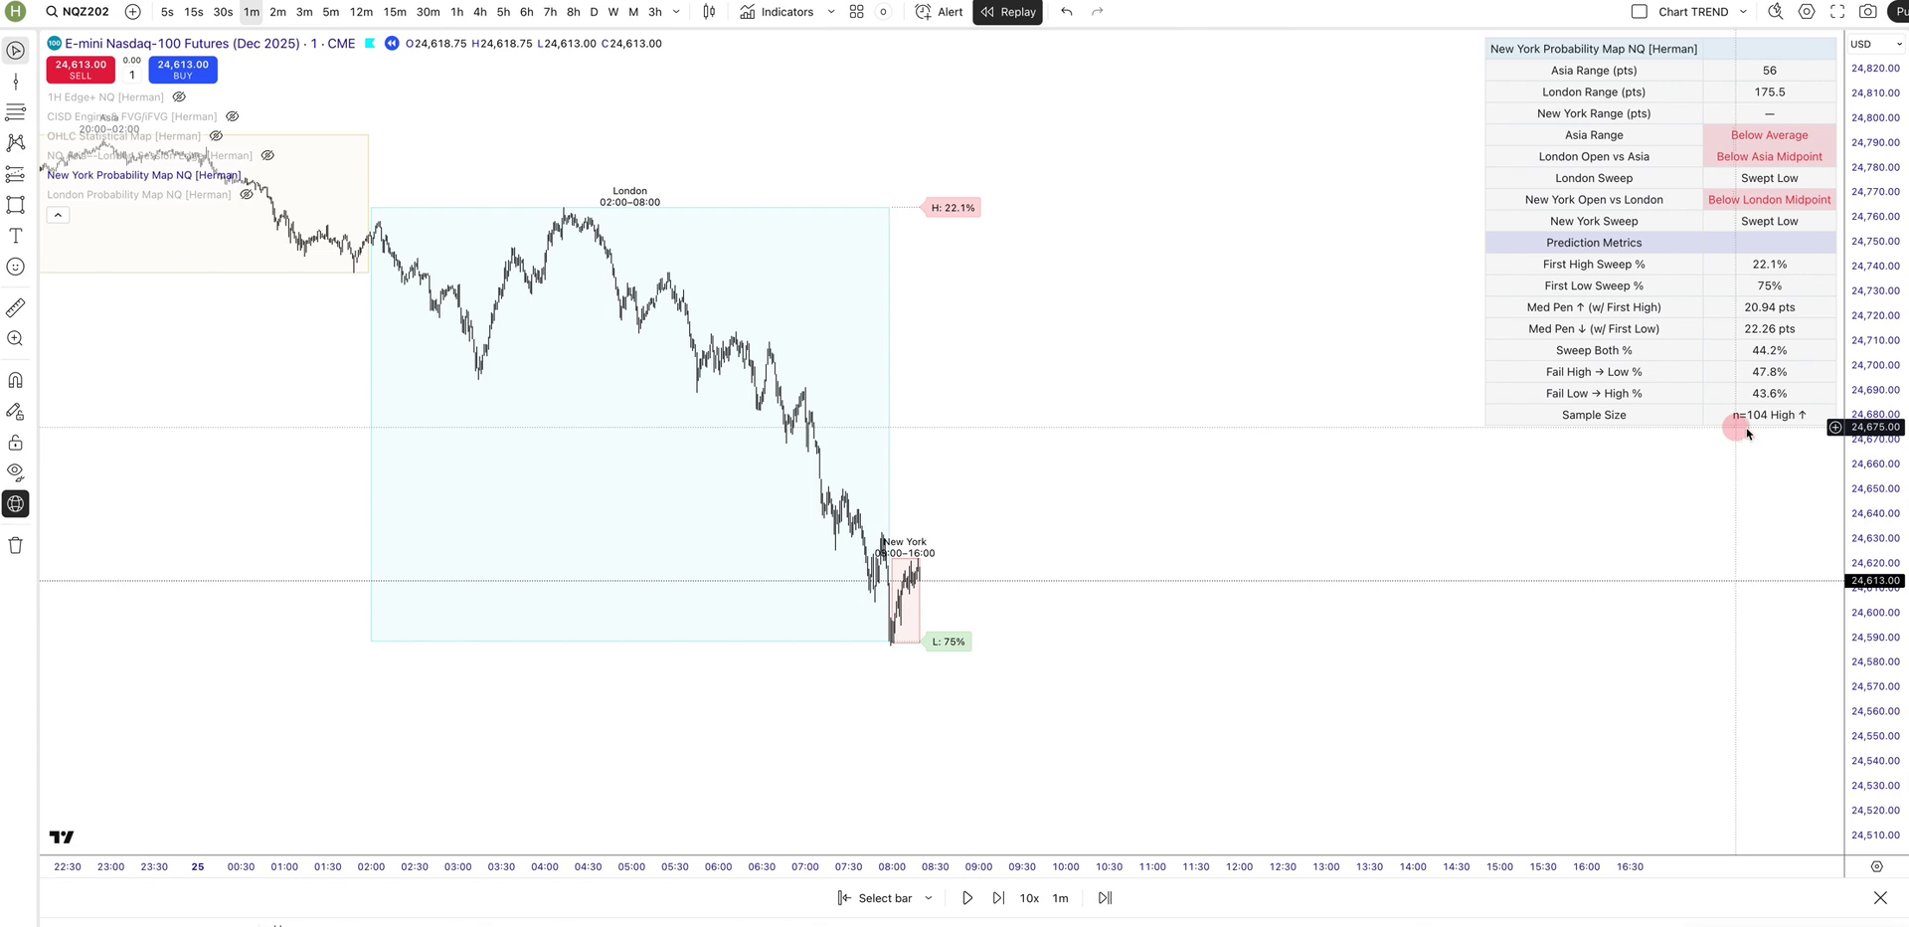
Reframe the 25 Sep sessions and open the New York Probability Map settings
{"action": "scroll", "coordinate": [1522, 532], "scroll_direction": "down", "scroll_amount": 3}
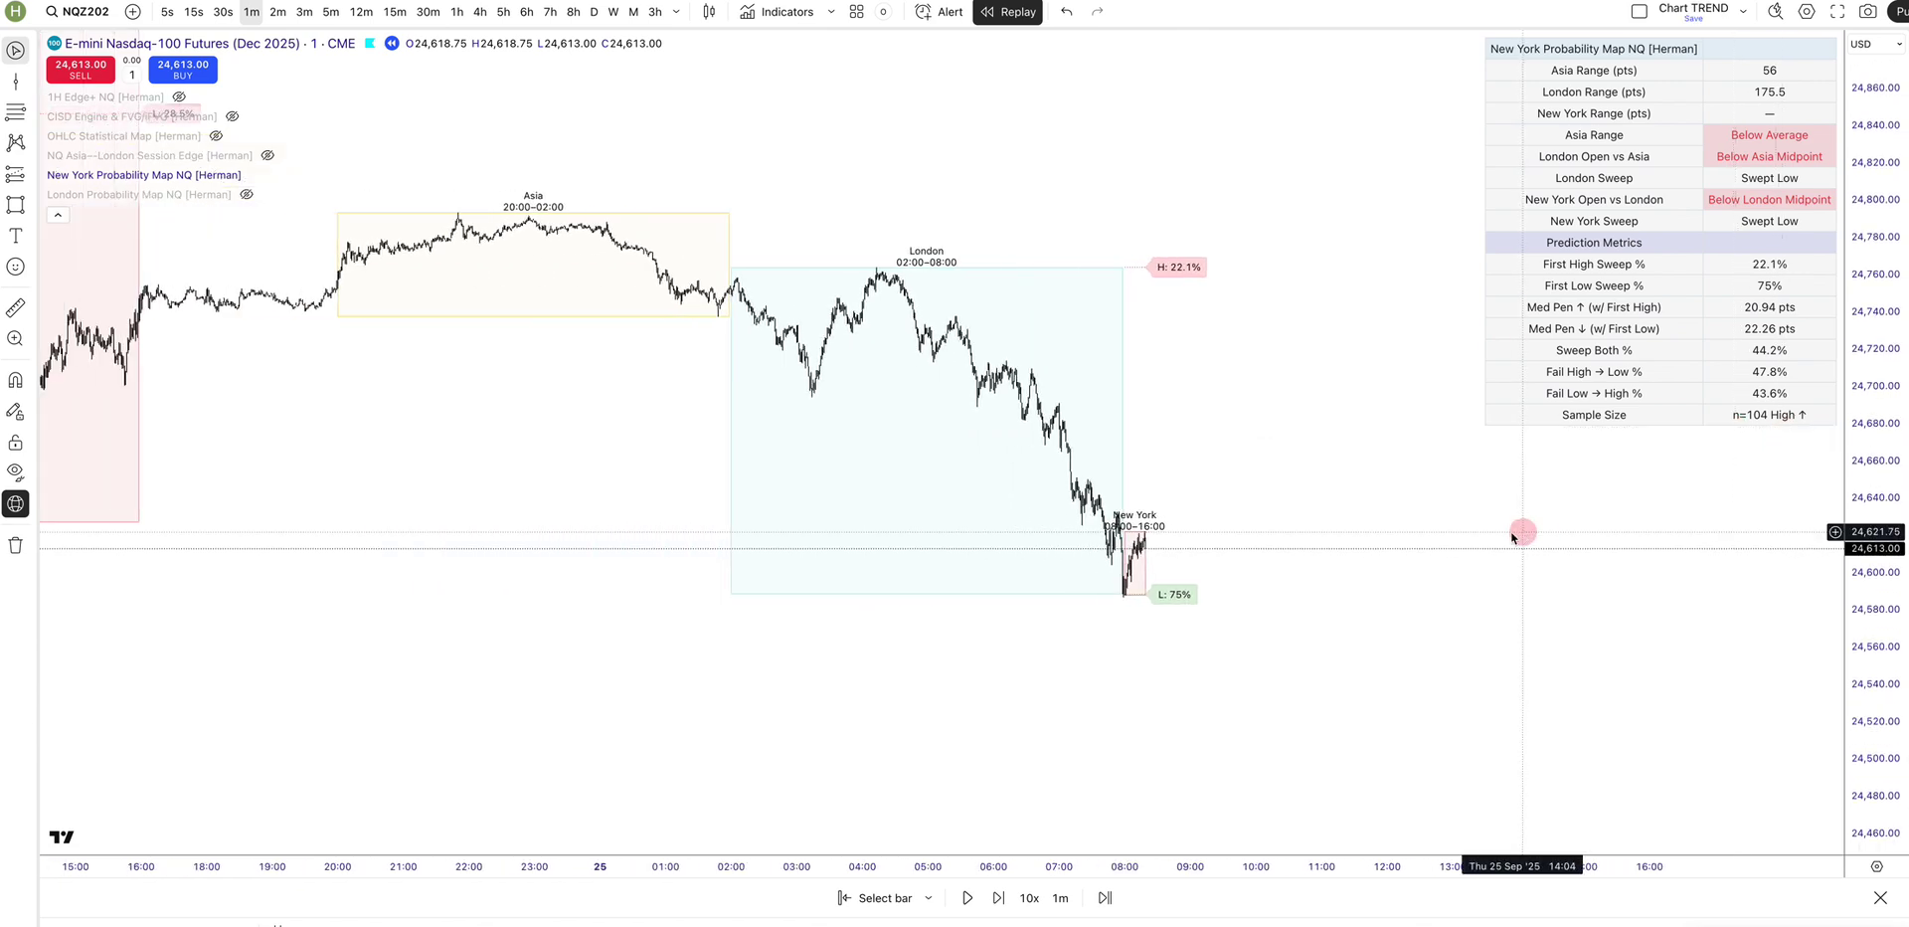
{"action": "left_click_drag", "start_coordinate": [1321, 507], "coordinate": [1311, 561]}
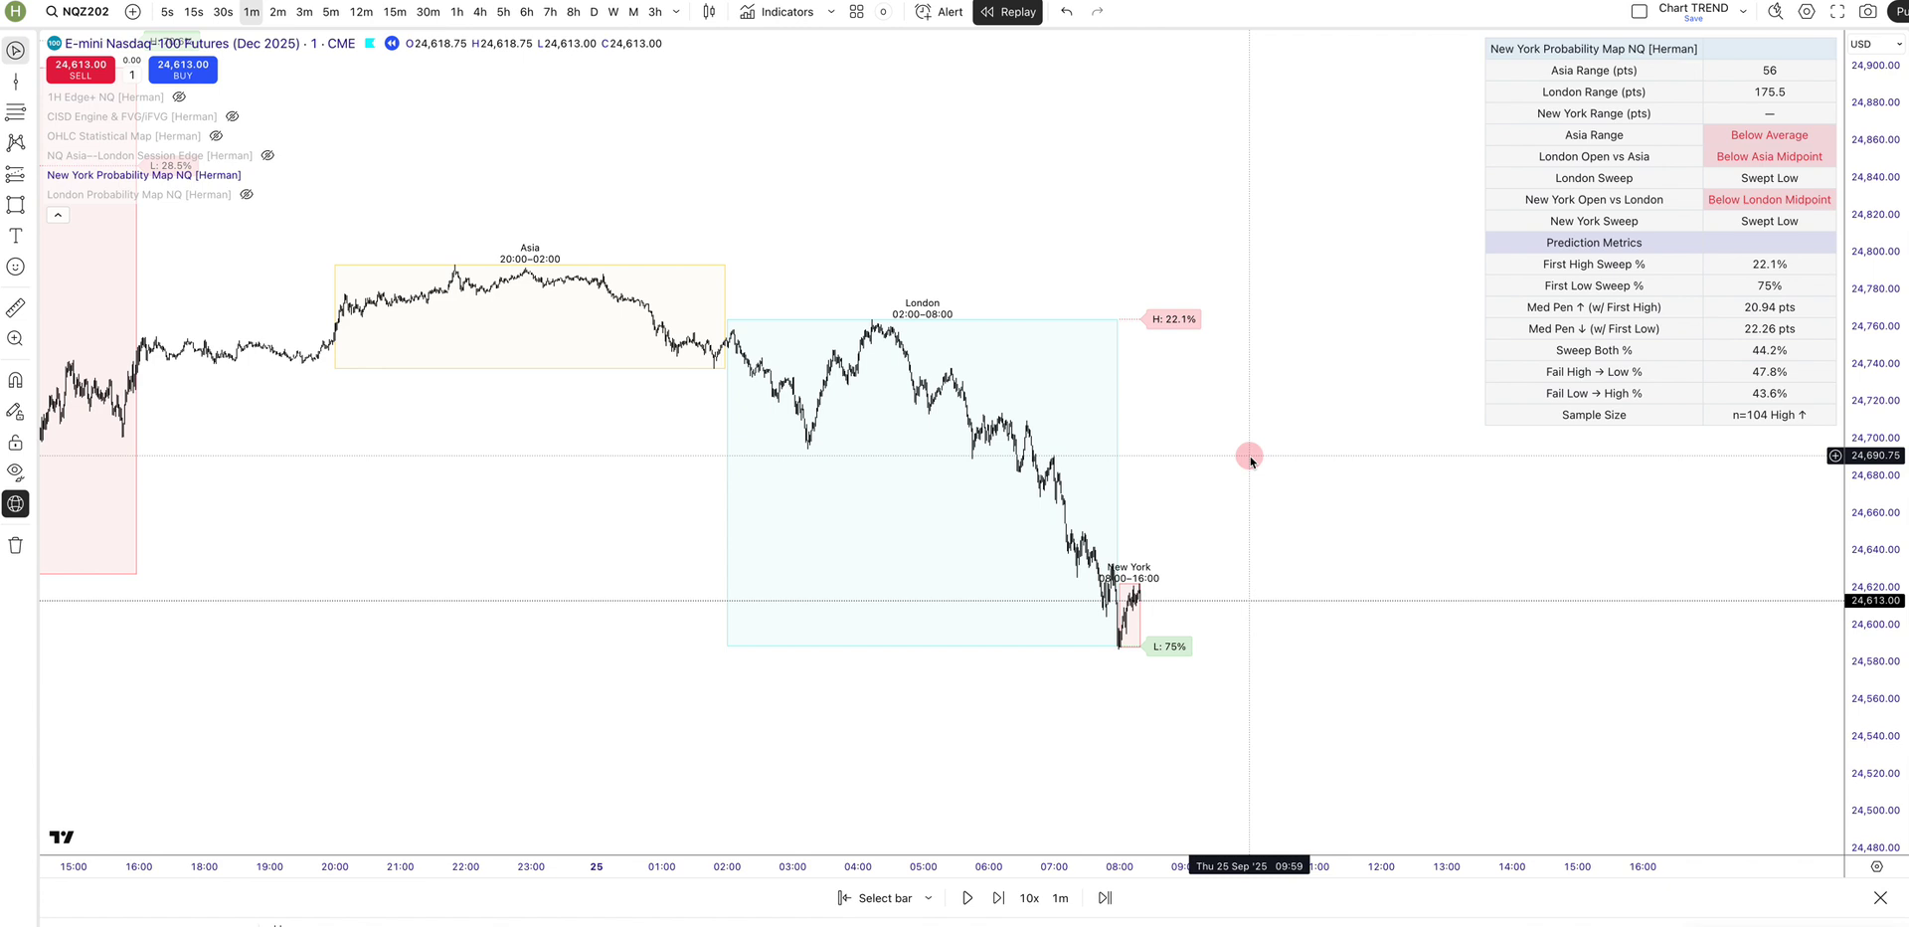
{"action": "left_click", "coordinate": [279, 175]}
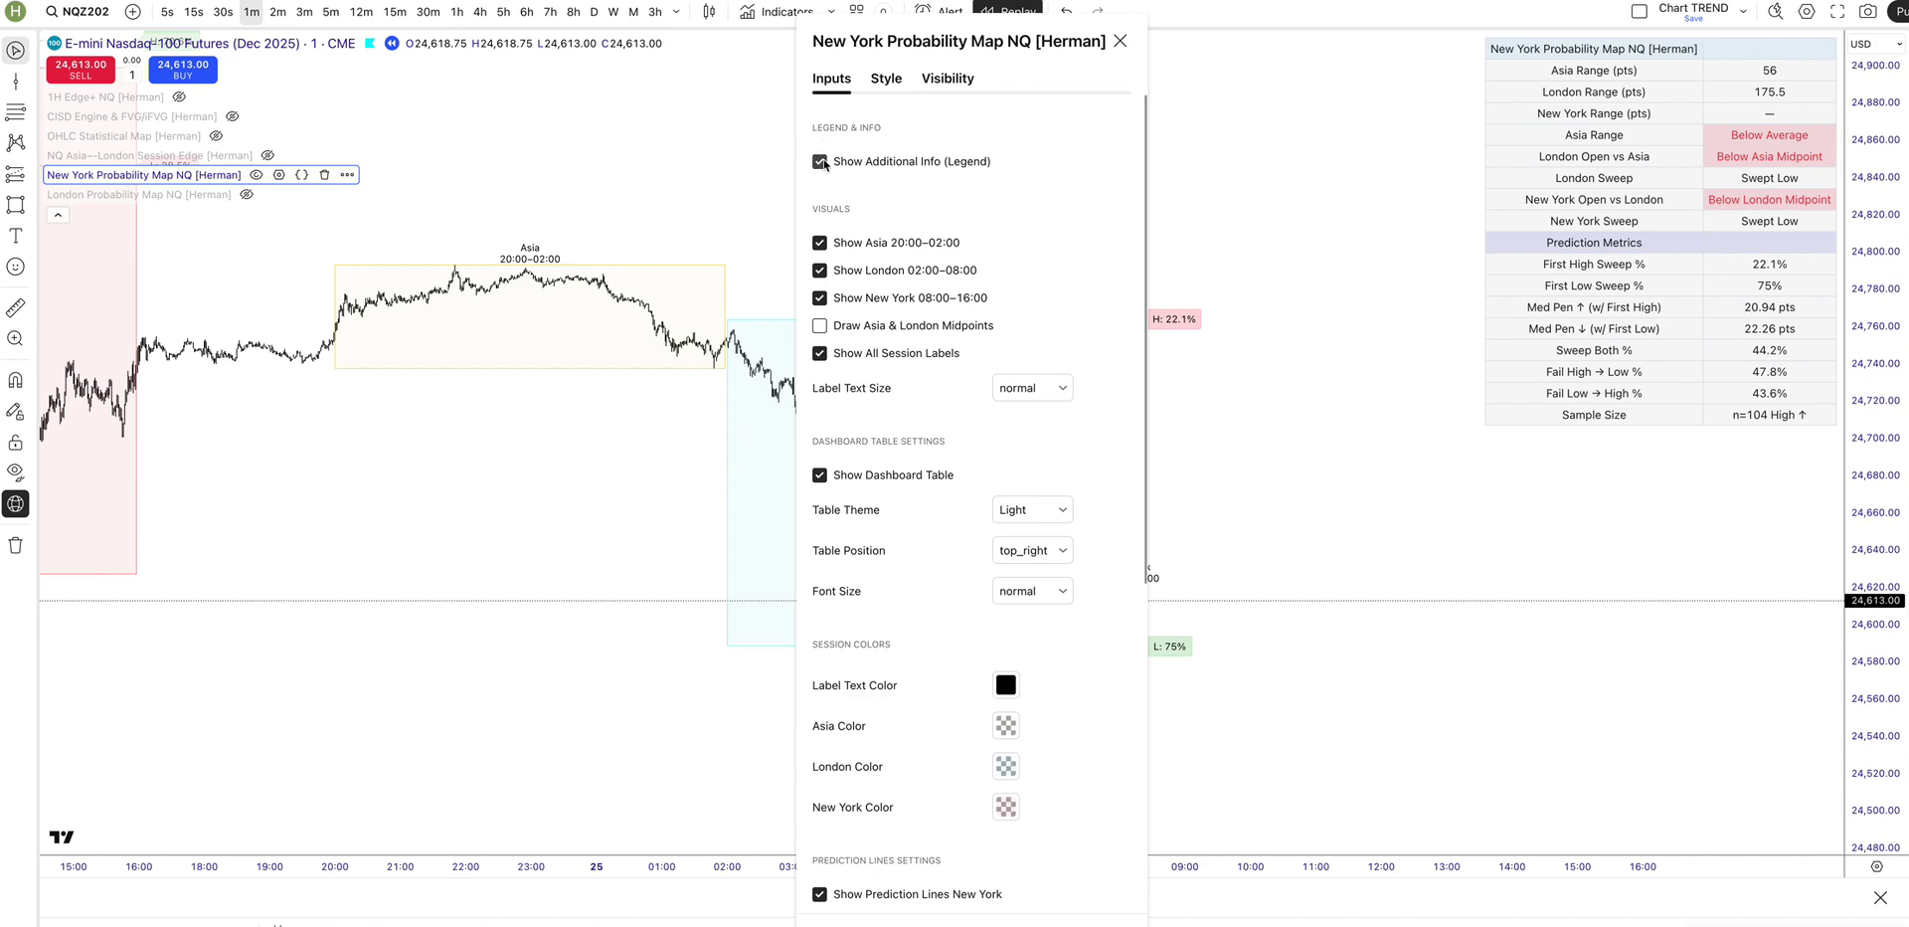
Move the indicator settings beside the dashboard and review its session, table and prediction-line inputs
{"action": "left_click_drag", "start_coordinate": [908, 48], "coordinate": [719, 46]}
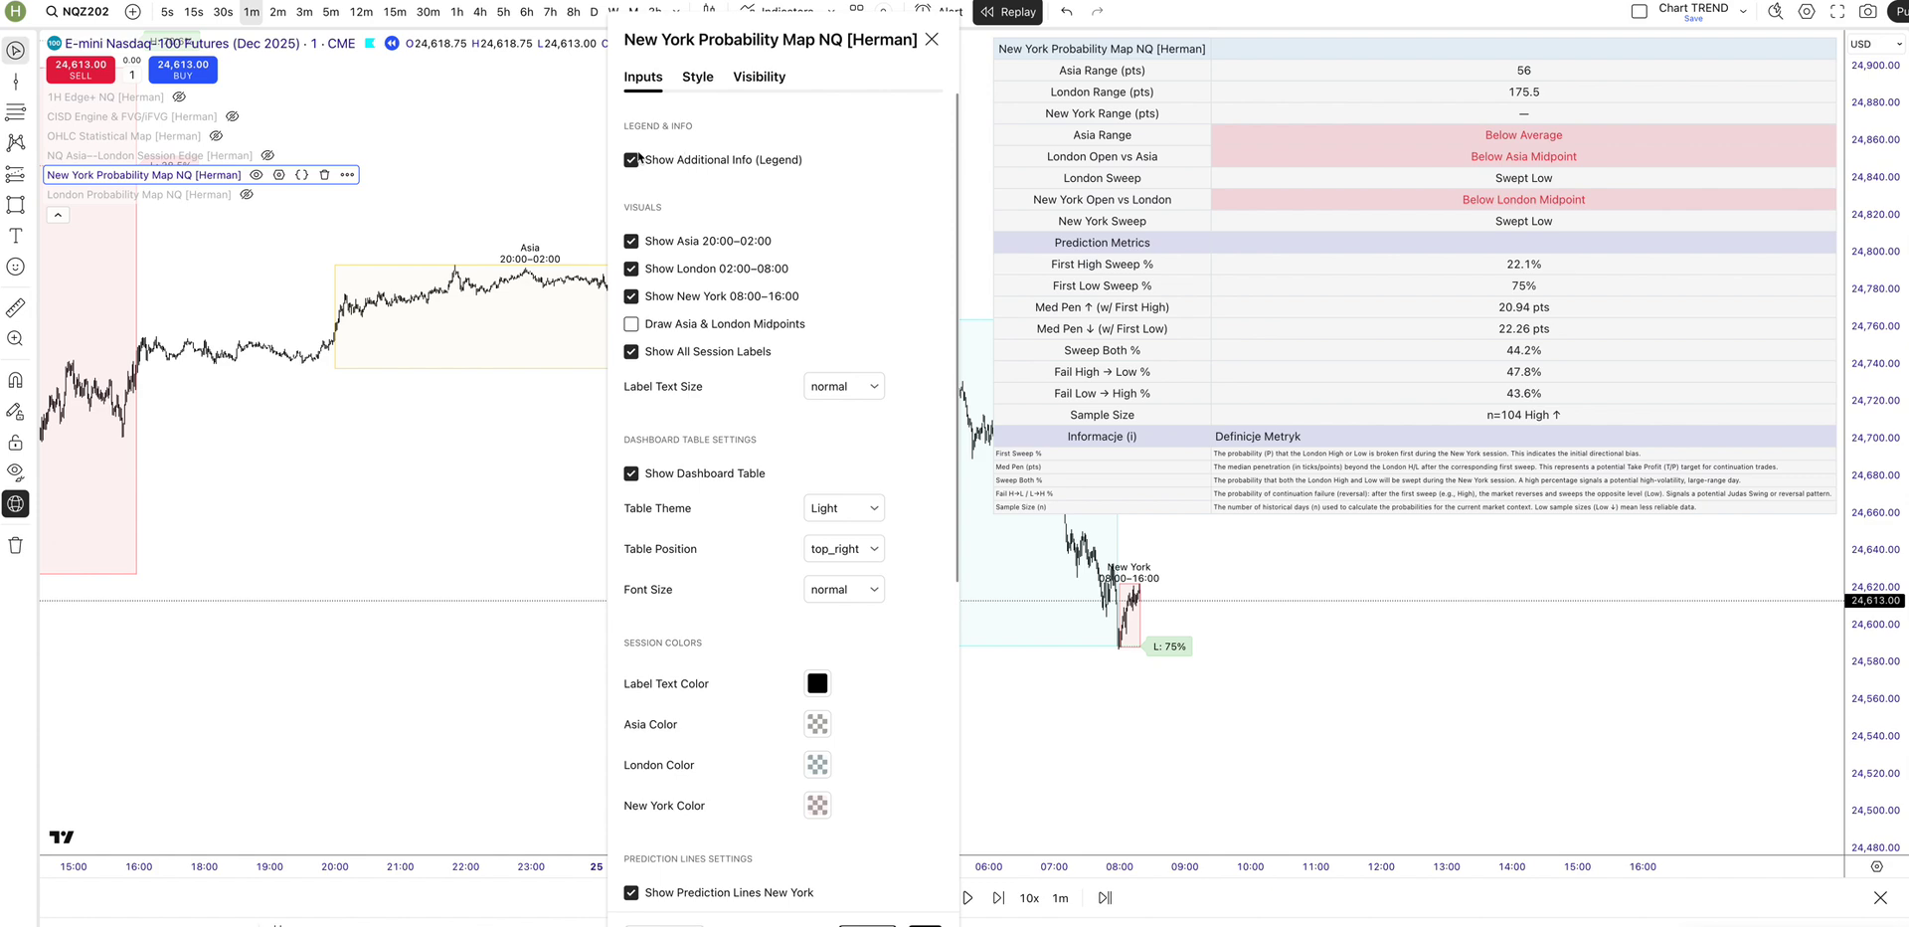
{"action": "scroll", "coordinate": [690, 449], "scroll_direction": "down", "scroll_amount": 6}
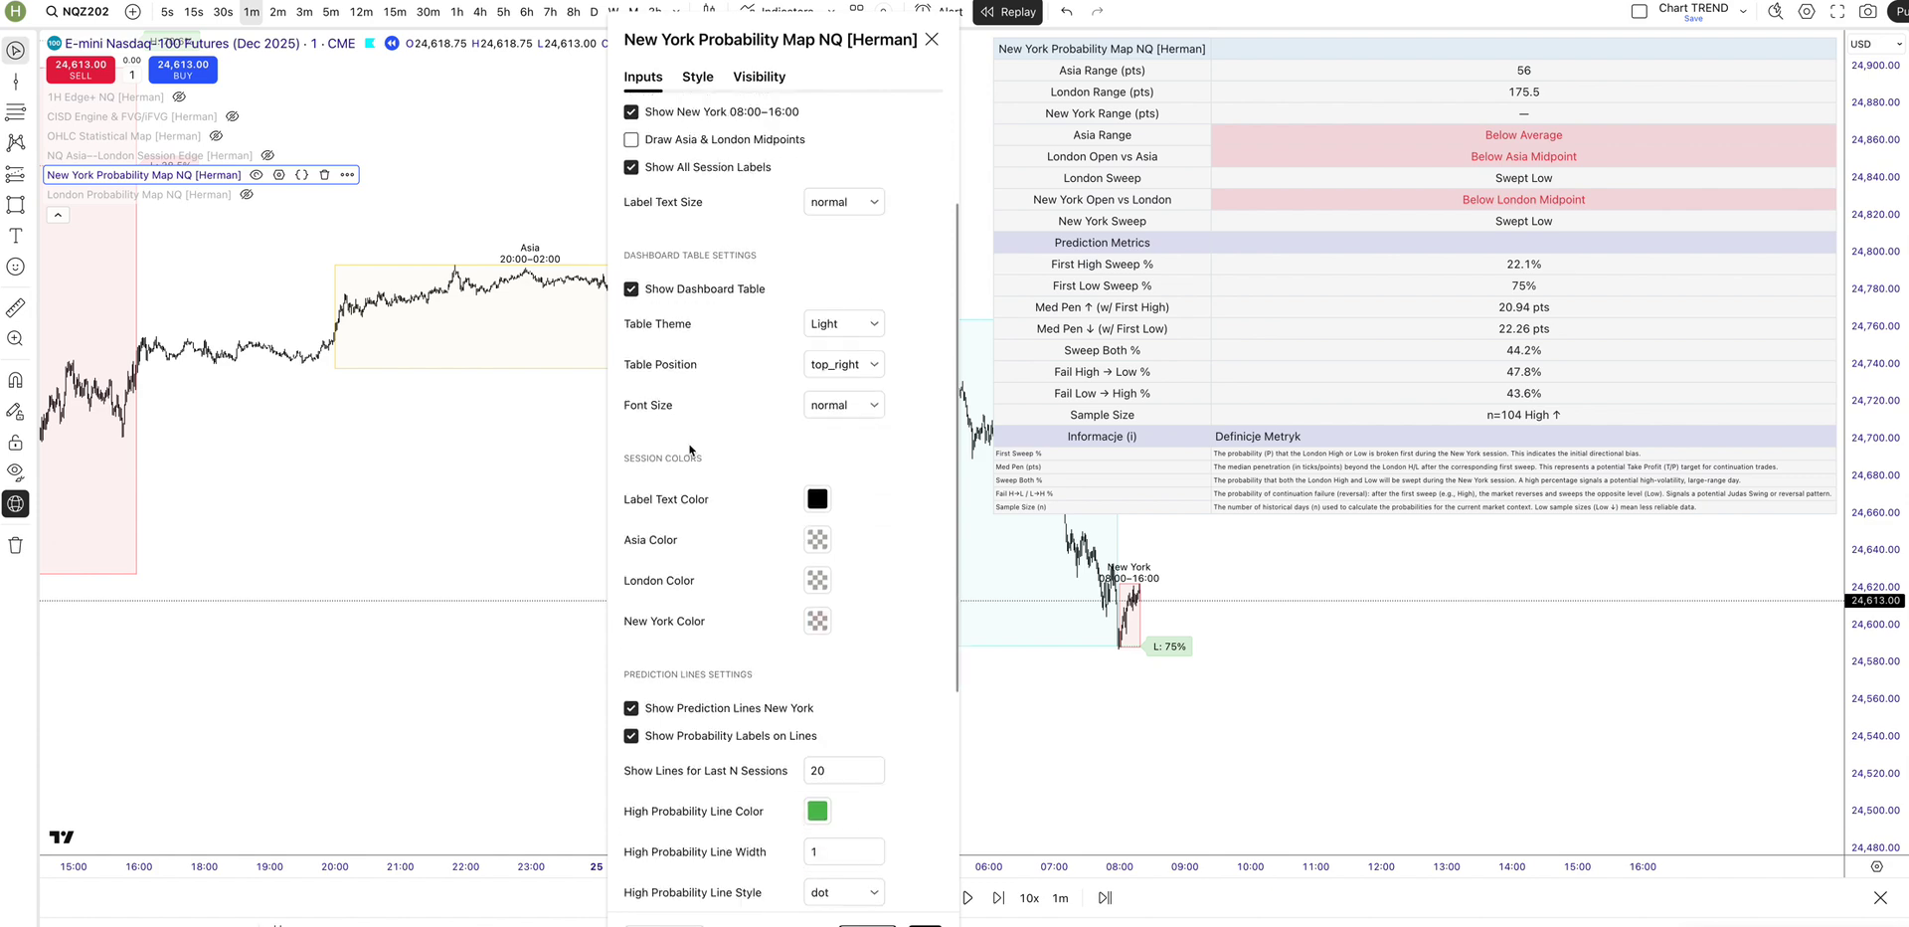
{"action": "scroll", "coordinate": [682, 320], "scroll_direction": "up", "scroll_amount": 4}
{"action": "scroll", "coordinate": [785, 497], "scroll_direction": "up", "scroll_amount": 1}
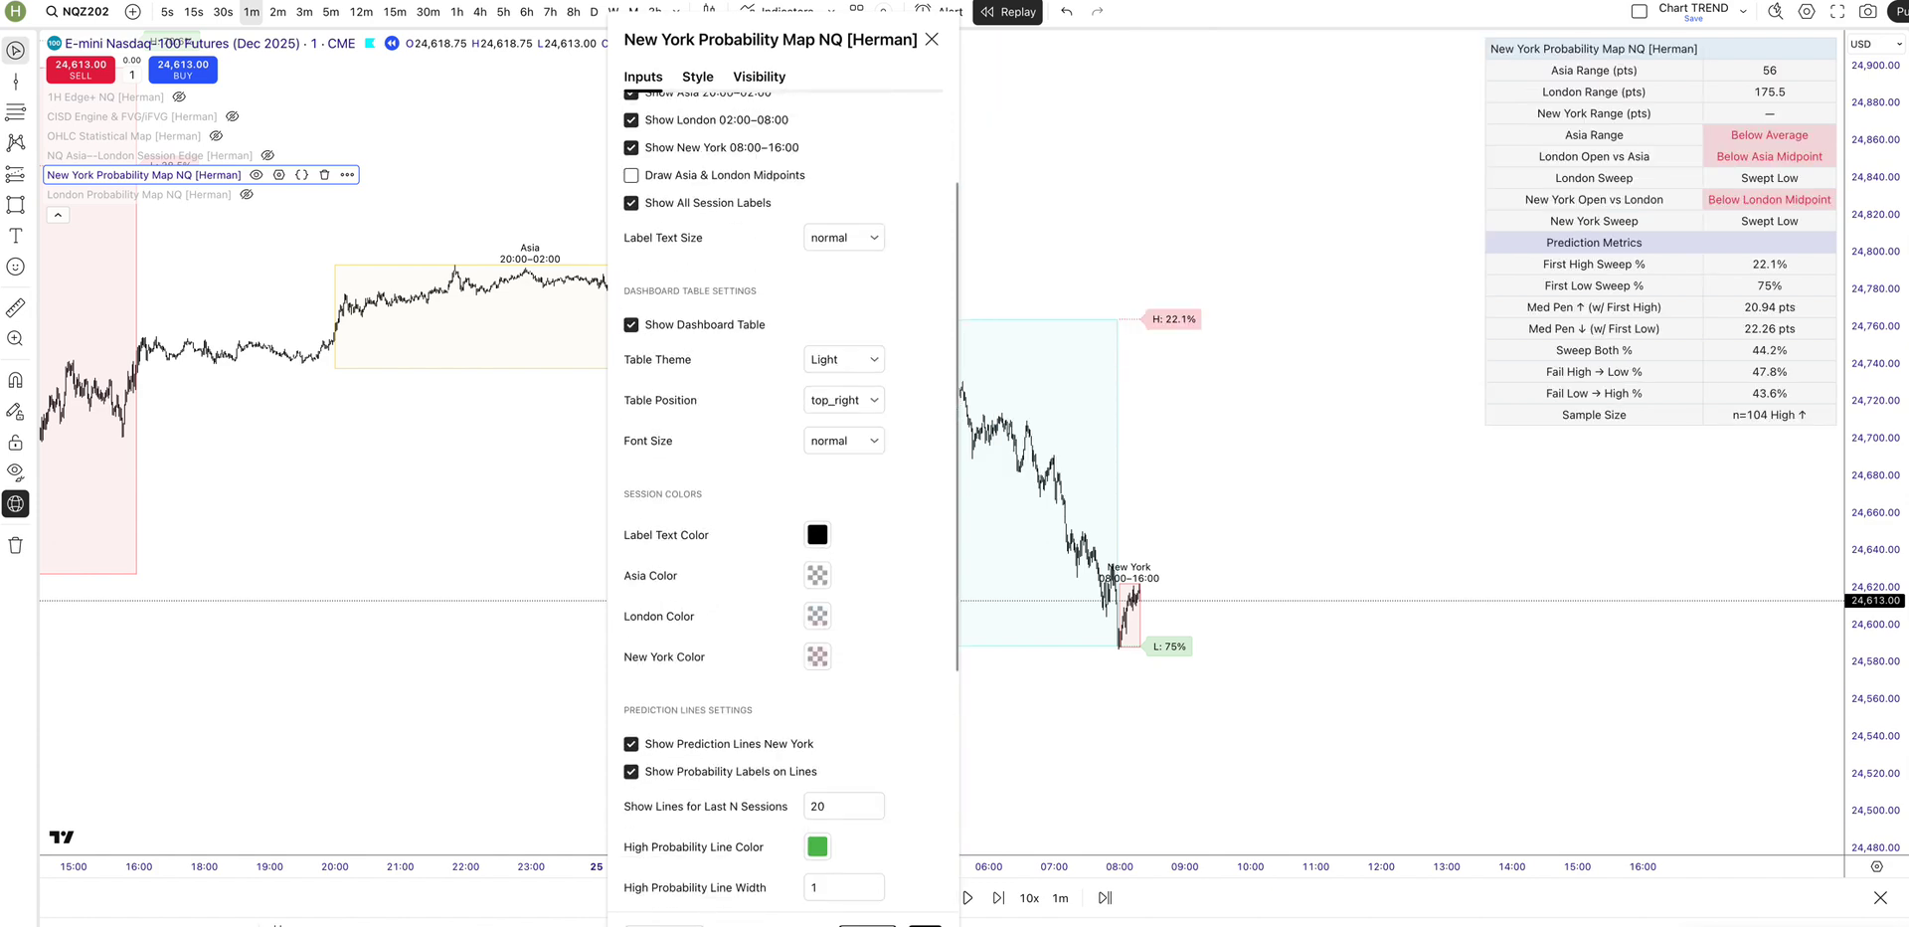